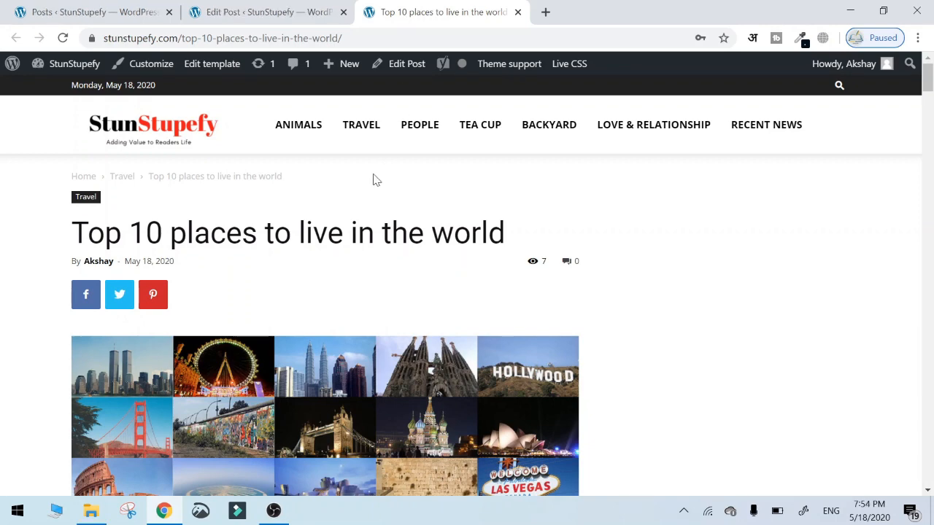
# - Look through the introduction and first city sections of the published post "Top 10 places to live in the world"
pyautogui.scroll(-7, 640, 270)
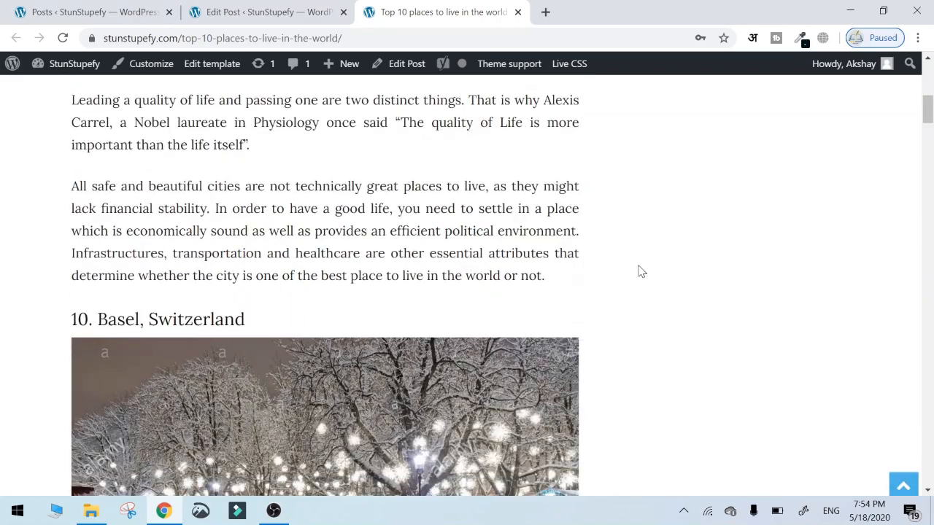
pyautogui.scroll(2, 640, 272)
pyautogui.scroll(-9, 640, 271)
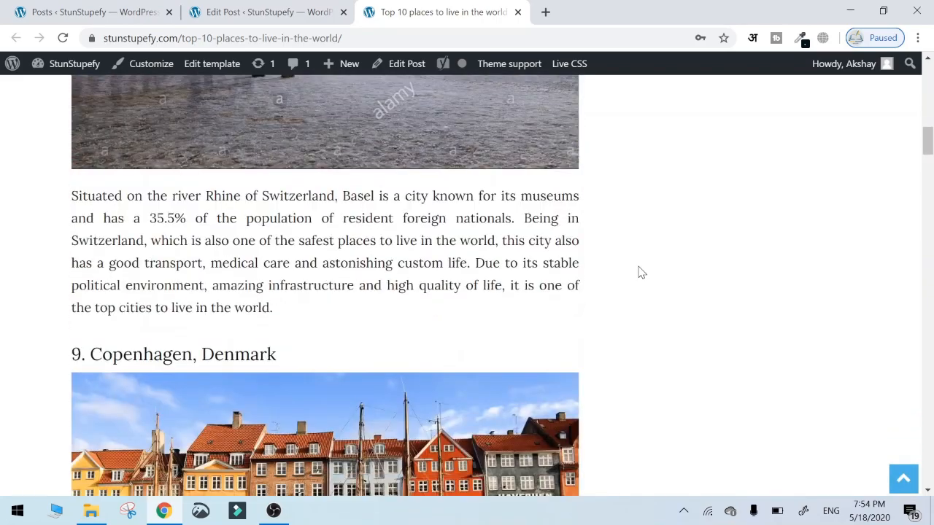
pyautogui.scroll(-4, 640, 271)
pyautogui.scroll(9, 640, 271)
# - Review the introduction, city headings and images of the "Top 10 places to live in the world" post in its editor
pyautogui.click(128, 14)
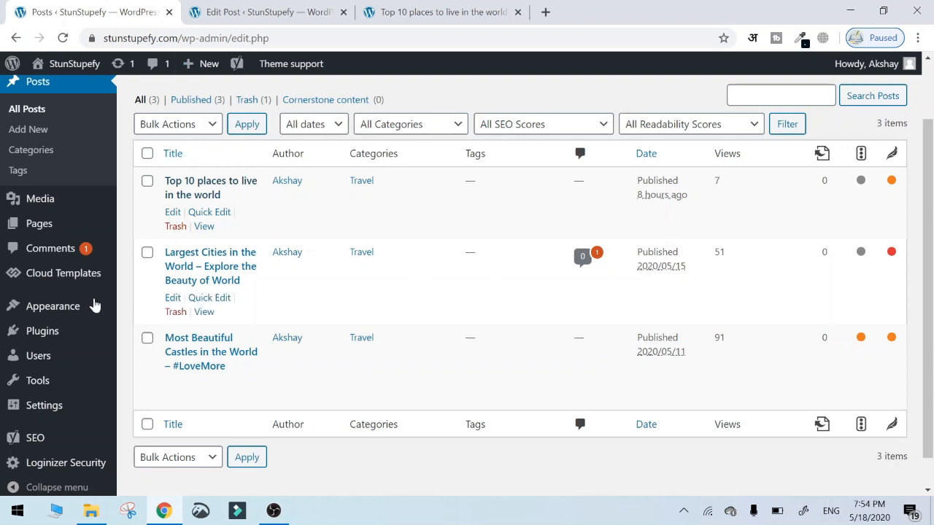
pyautogui.click(270, 16)
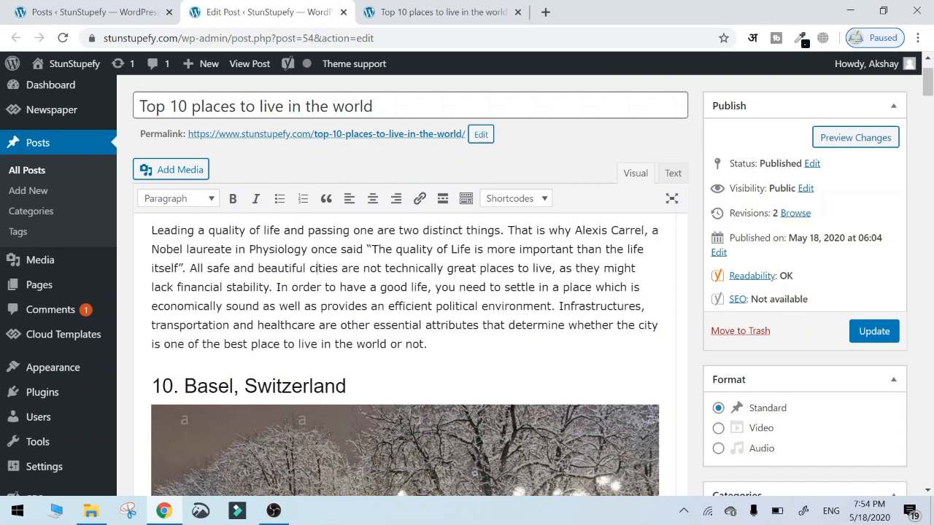
pyautogui.scroll(-20, 467, 307)
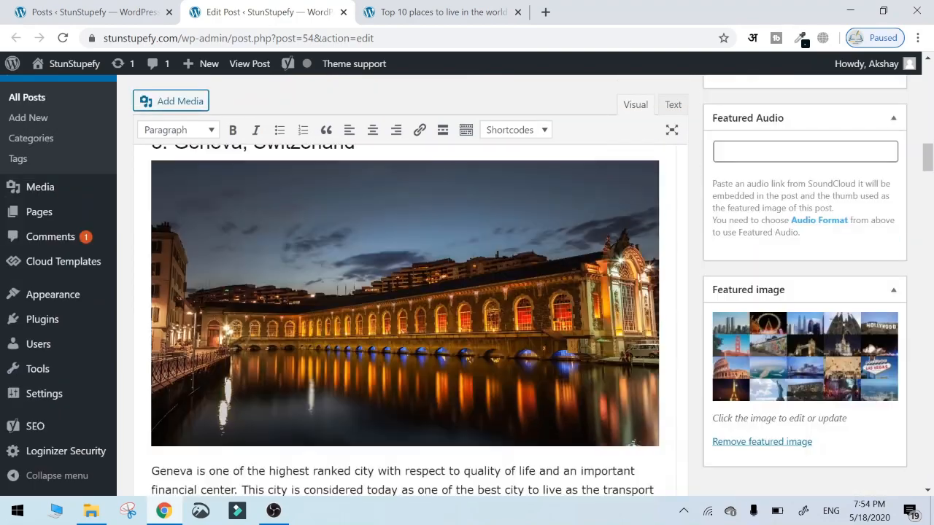
pyautogui.scroll(-20, 405, 321)
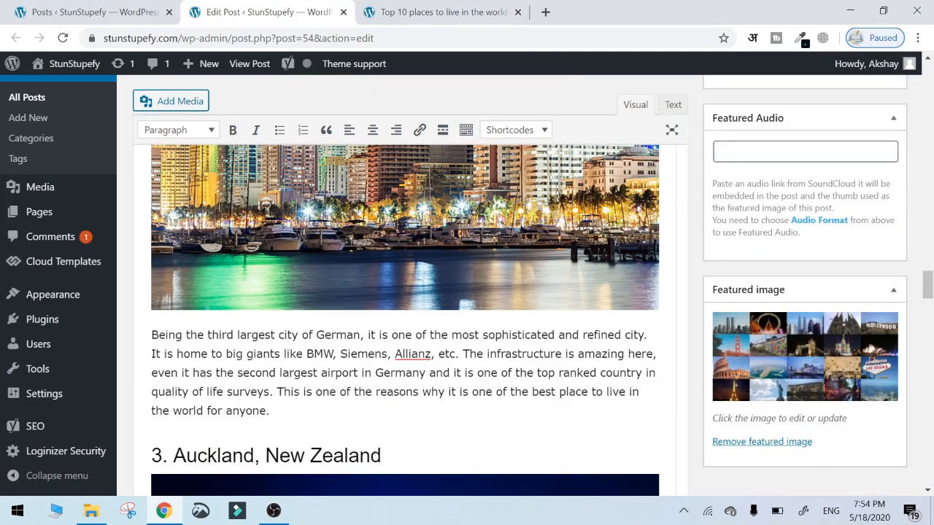
pyautogui.scroll(-3, 314, 292)
pyautogui.scroll(20, 313, 291)
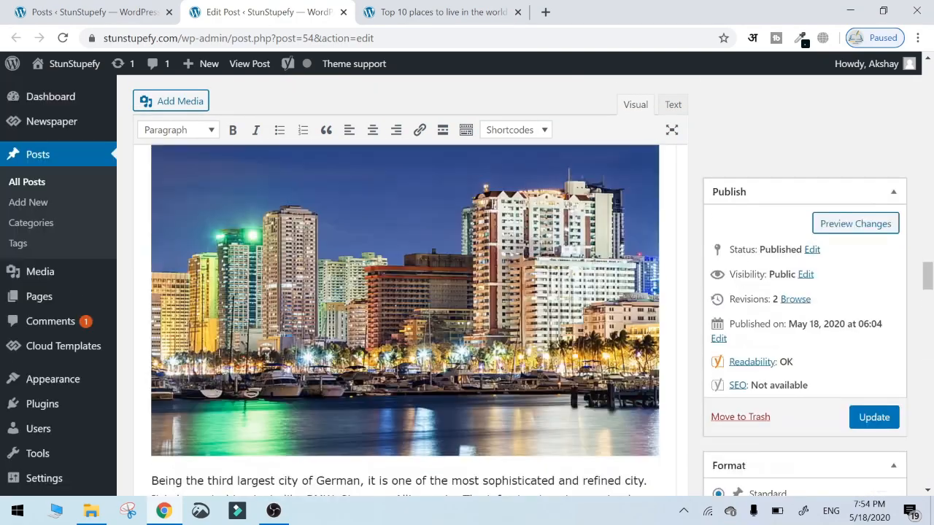
pyautogui.scroll(3, 314, 292)
pyautogui.scroll(-2, 315, 268)
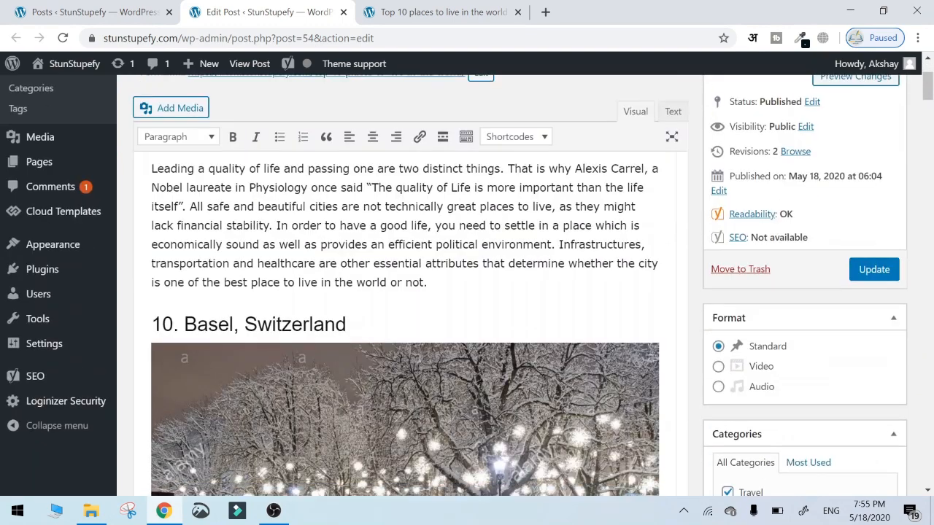
pyautogui.scroll(1, 317, 194)
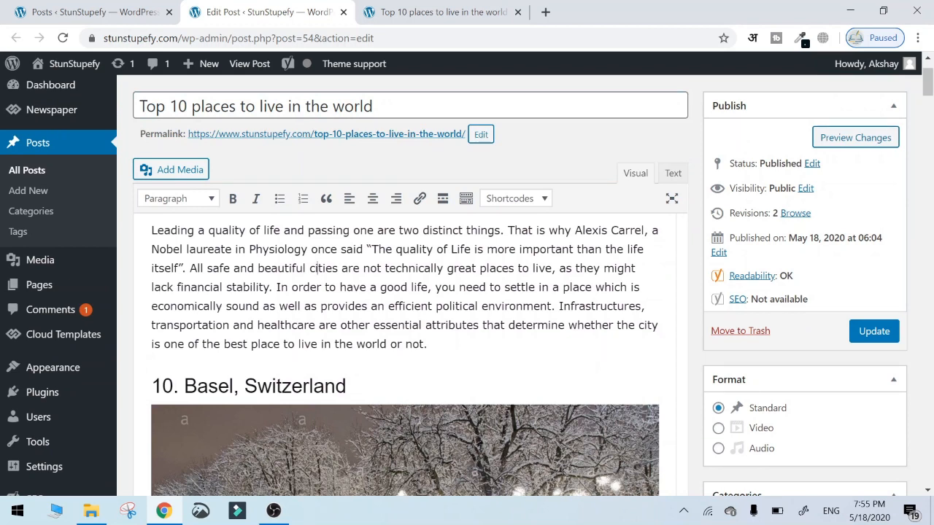
# - Examine the published post's title, featured image, introduction paragraphs and the city sections that follow
pyautogui.click(453, 17)
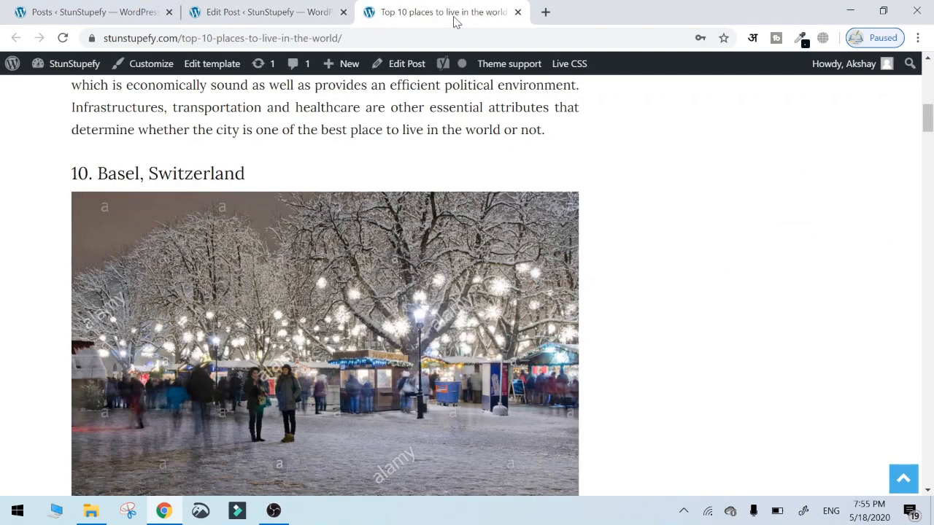
pyautogui.scroll(10, 428, 334)
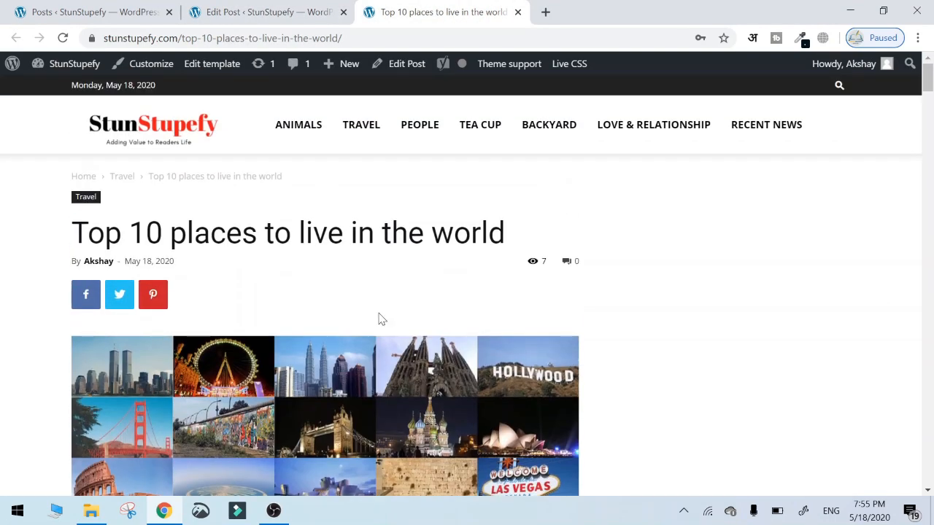
pyautogui.moveTo(71, 232); pyautogui.dragTo(519, 233)
pyautogui.click(520, 234)
pyautogui.scroll(-2, 519, 233)
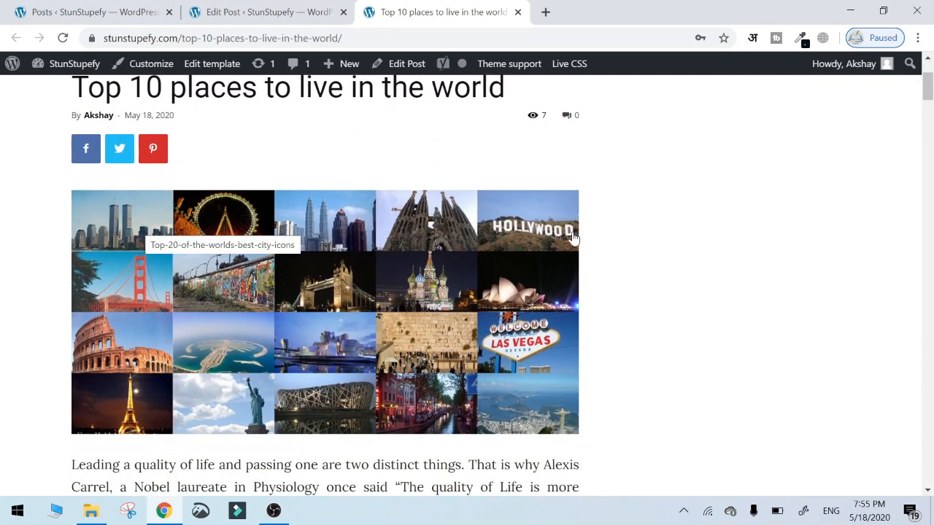
pyautogui.scroll(-4, 627, 296)
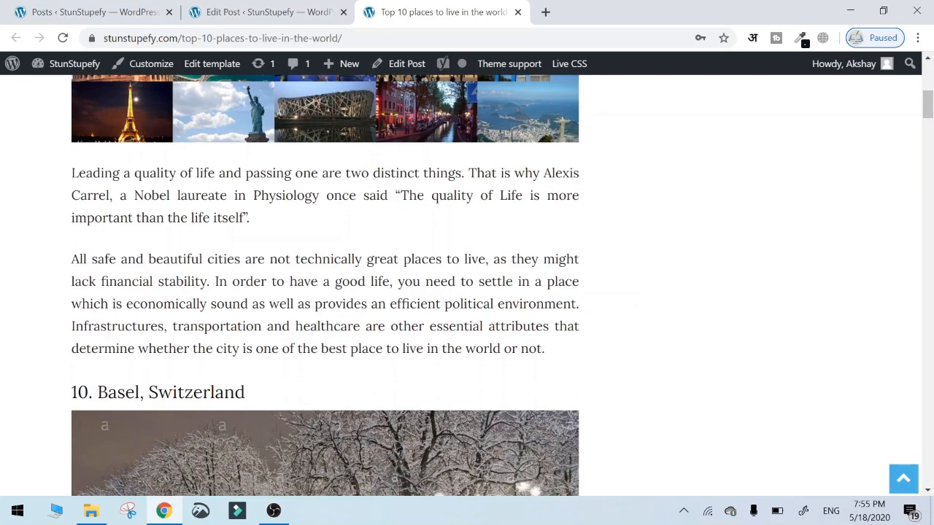
pyautogui.moveTo(72, 167); pyautogui.dragTo(573, 367)
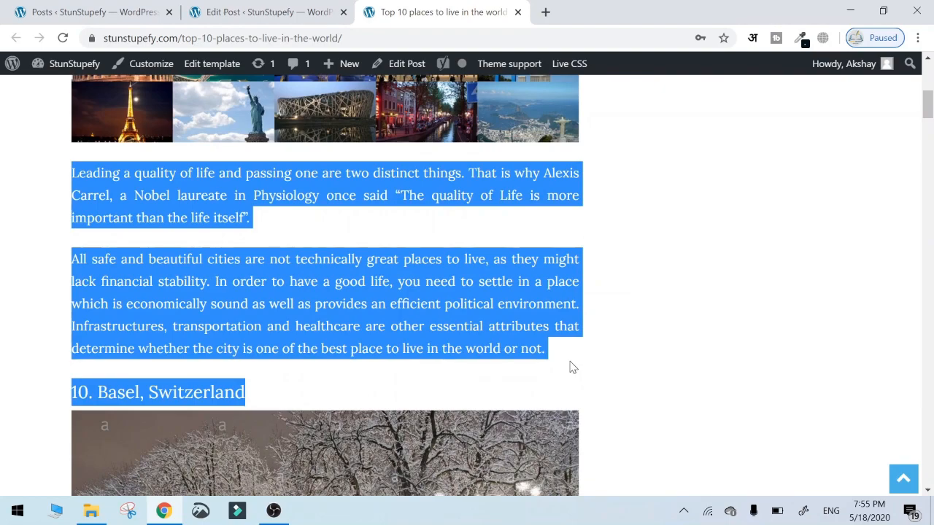
pyautogui.click(573, 367)
pyautogui.scroll(-2, 562, 366)
pyautogui.scroll(-3, 175, 251)
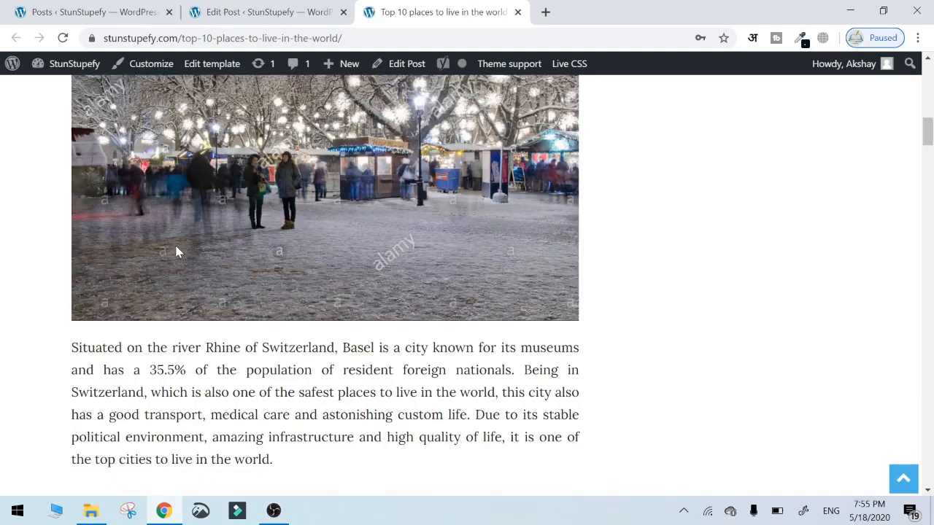
pyautogui.scroll(-10, 176, 251)
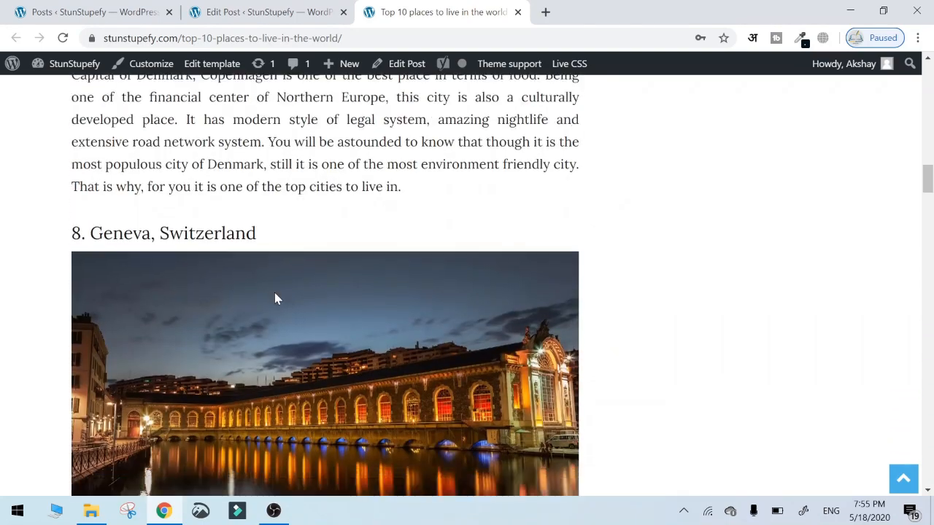
pyautogui.scroll(-10, 274, 292)
# - Examine the "10. Basel, Switzerland" heading and how the following numbered city sections are structured on the published page
pyautogui.scroll(15, 274, 295)
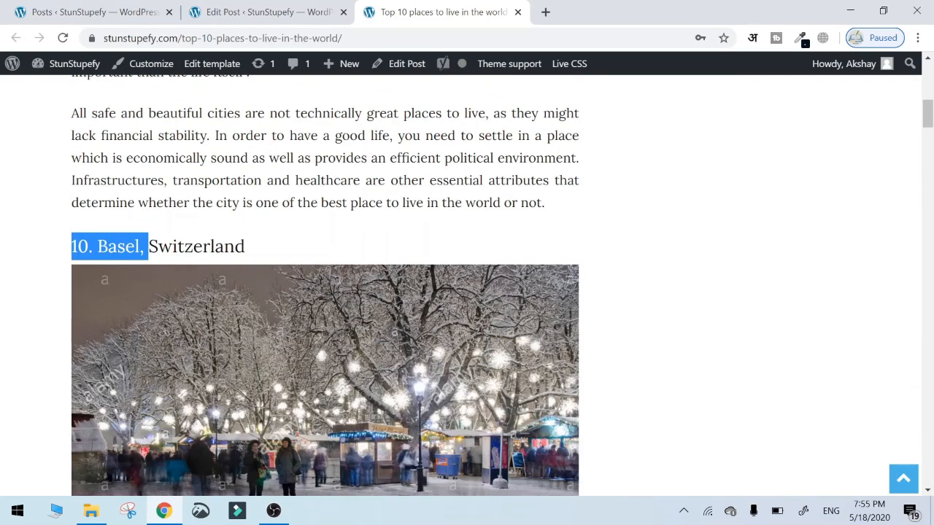
pyautogui.click(75, 246)
pyautogui.moveTo(72, 246); pyautogui.dragTo(252, 248)
pyautogui.click(254, 250)
pyautogui.moveTo(97, 246); pyautogui.dragTo(224, 247)
pyautogui.click(316, 238)
pyautogui.scroll(-2, 316, 238)
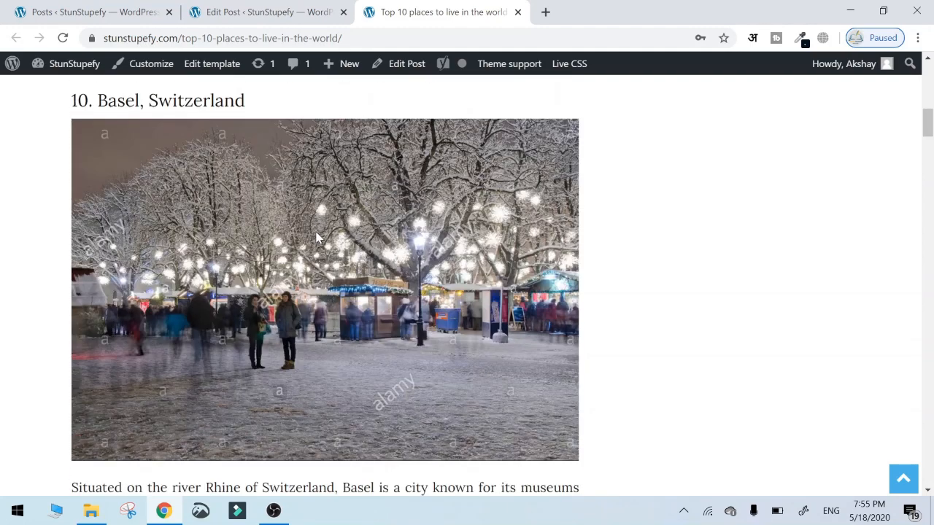
pyautogui.scroll(5, 316, 238)
pyautogui.scroll(-3, 316, 238)
pyautogui.scroll(-15, 315, 238)
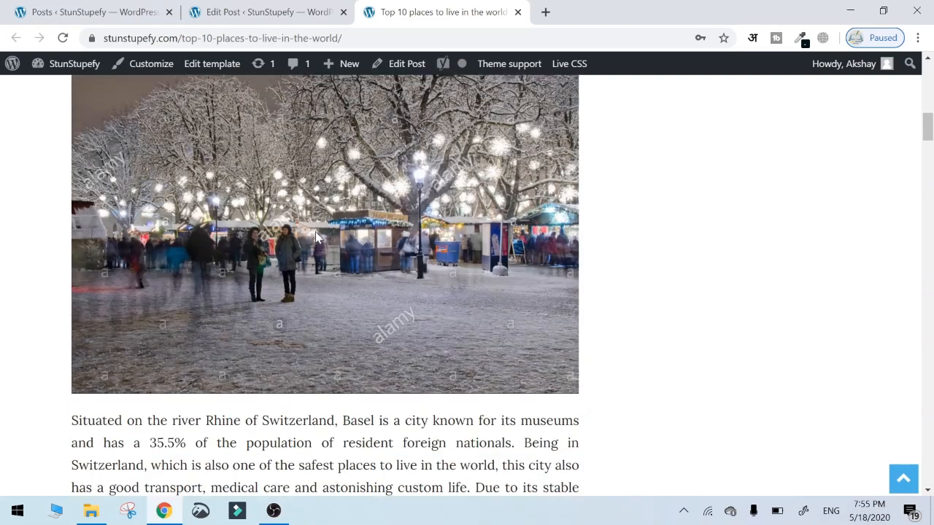
pyautogui.scroll(-2, 298, 255)
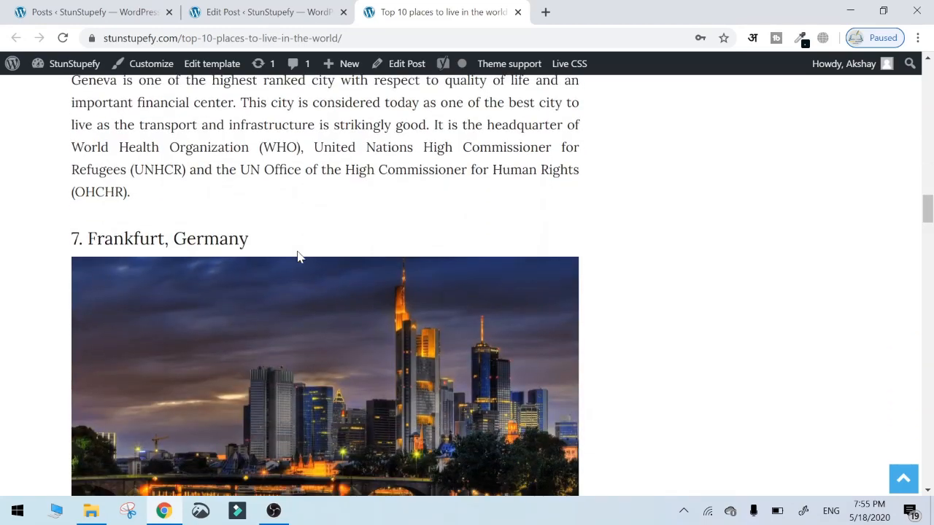
pyautogui.scroll(-7, 297, 257)
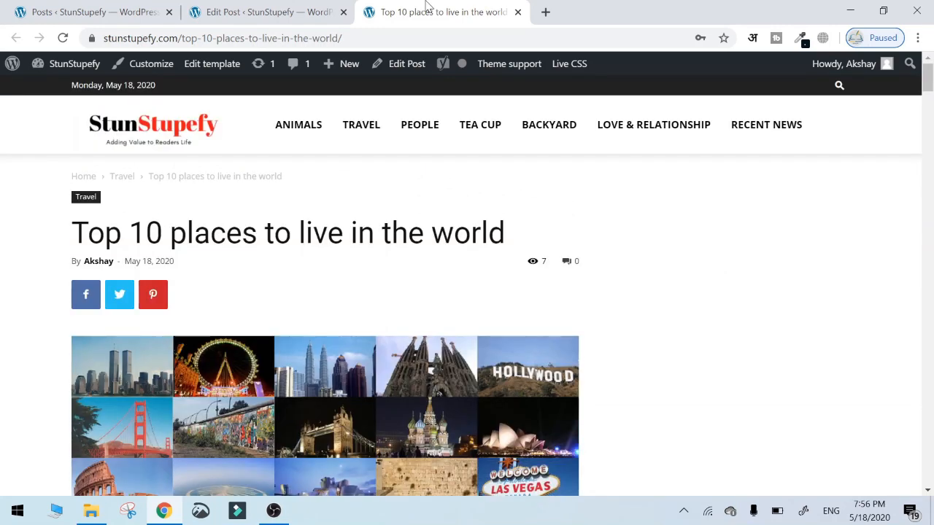
# - Copy the post title "Top 10 places to live in the world" from the post editor
pyautogui.click(284, 11)
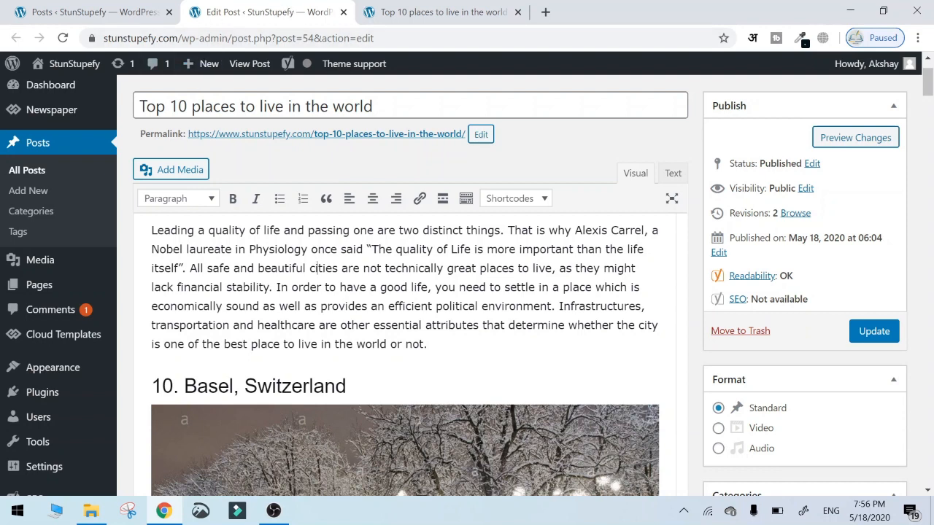
pyautogui.moveTo(139, 106); pyautogui.dragTo(372, 106)
pyautogui.hotkey('ctrl', 'c')
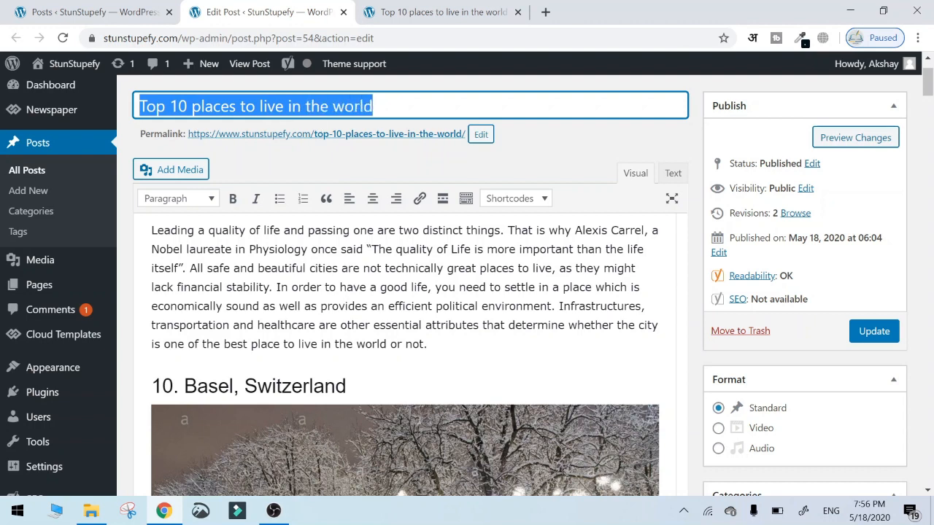
# - Check the post's permalink slug by opening it for editing and accepting it without changes
pyautogui.click(373, 106)
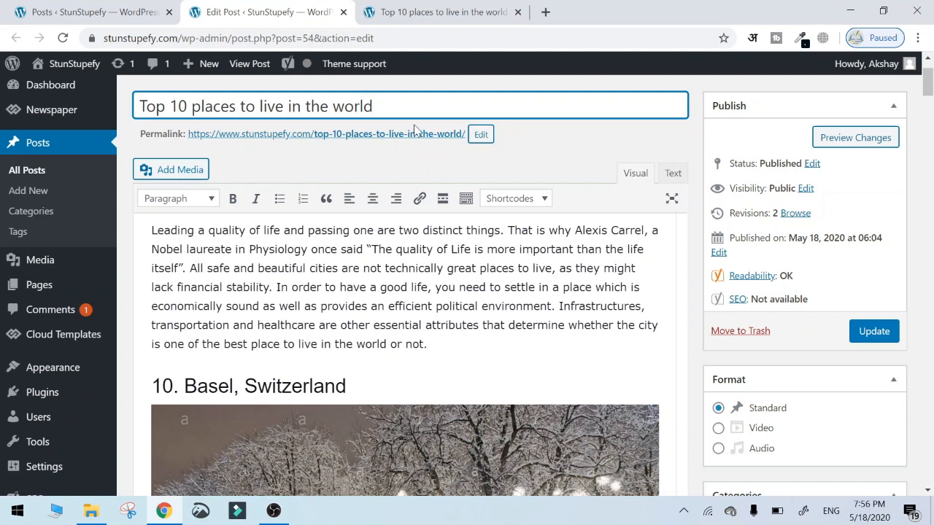
pyautogui.click(480, 139)
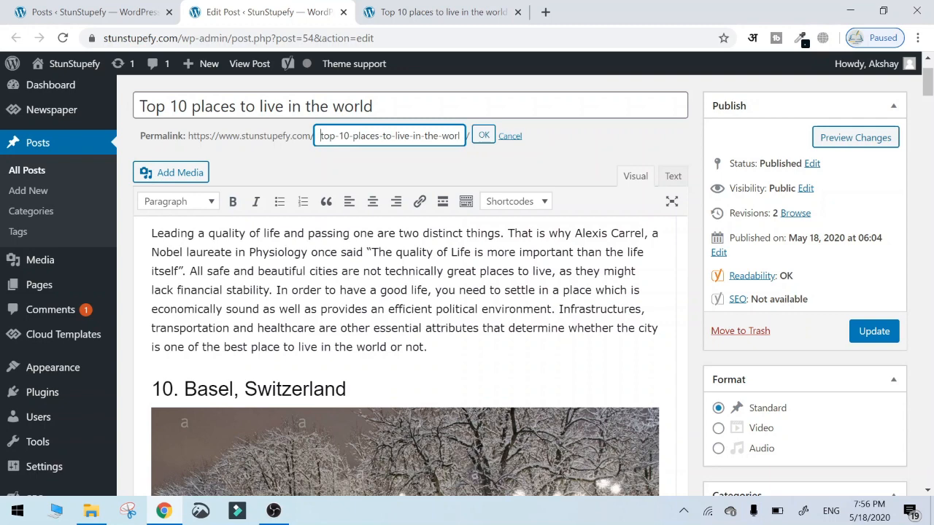
pyautogui.click(483, 136)
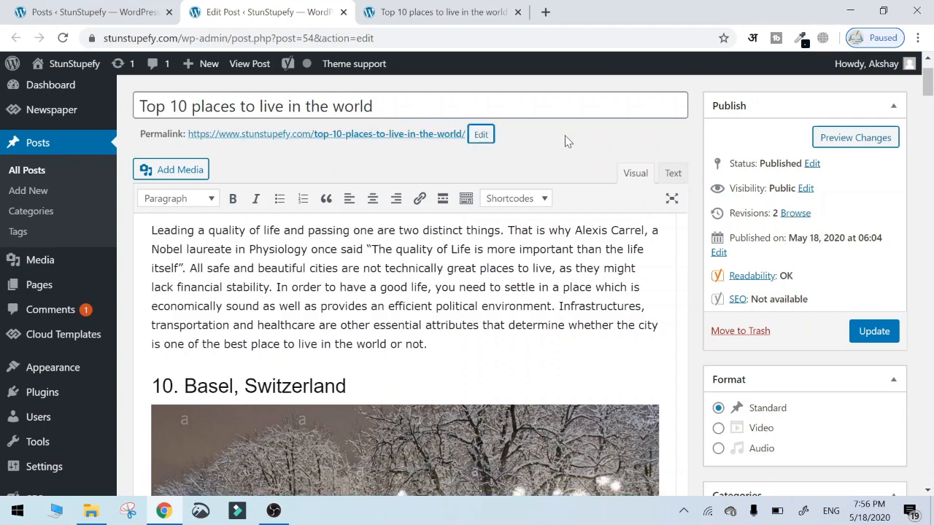
# - Insert the copied title "Top 10 places to live in the world" followed by " - " at the start of the introduction paragraph
pyautogui.moveTo(427, 344); pyautogui.dragTo(151, 230)
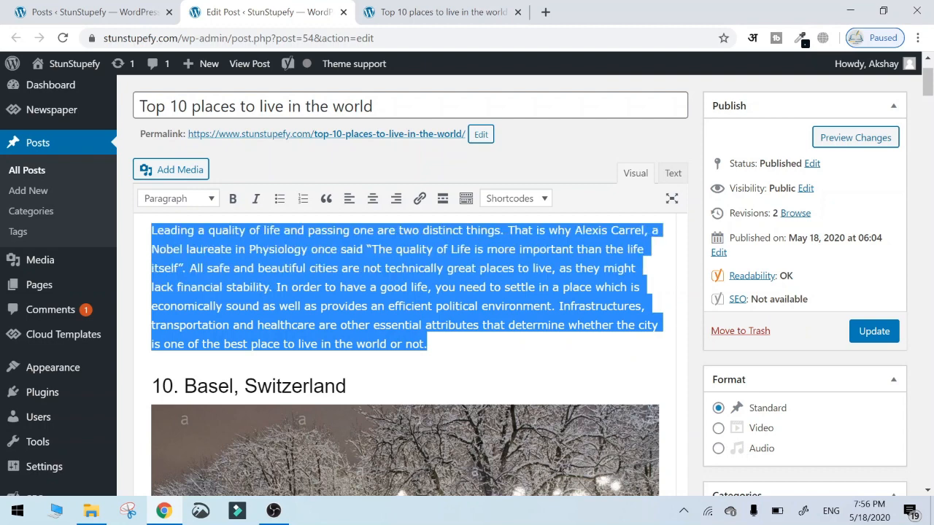
pyautogui.click(396, 306)
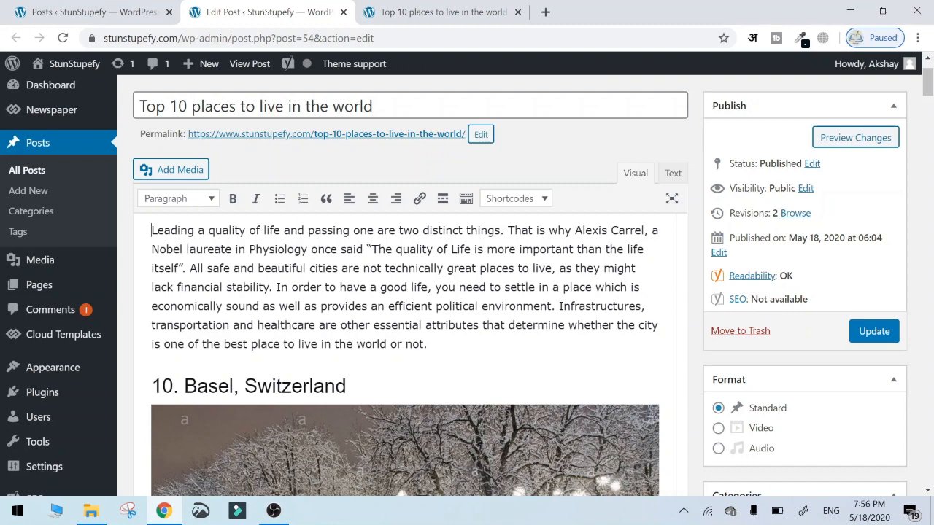
pyautogui.hotkey('ctrl', 'v')
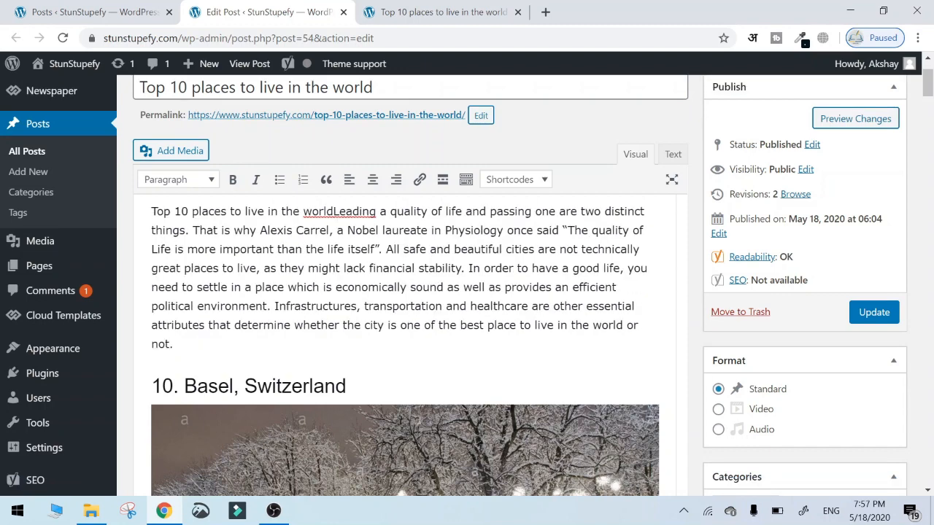
pyautogui.write('=')
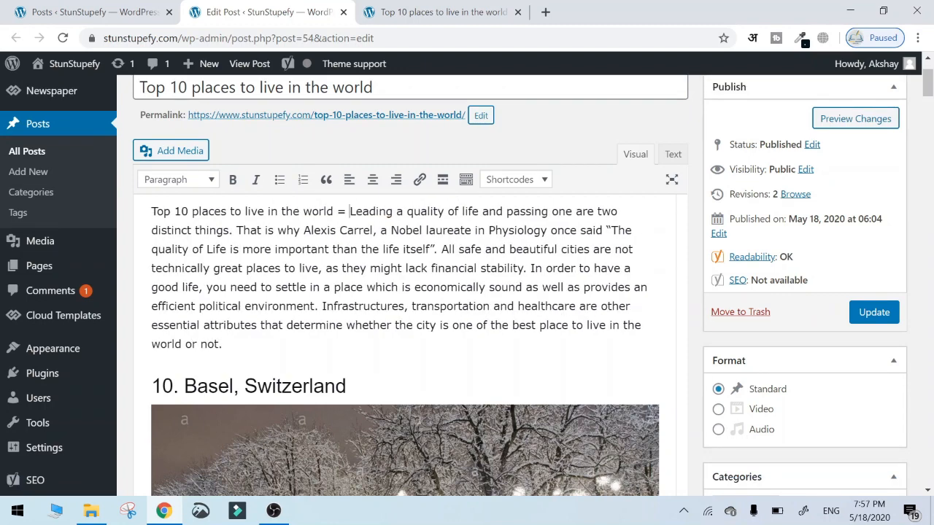
pyautogui.press('BackSpace')
pyautogui.press('BackSpace')
pyautogui.write('-')
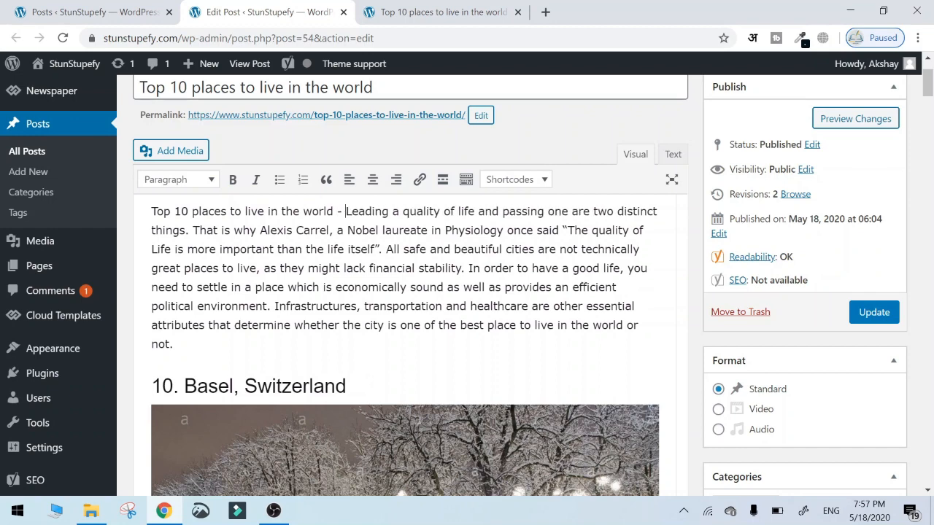
# - Copy the opening phrase "Top 10 places to live in the world -" in the introduction and make it bold
pyautogui.hotkey('shift', 'Home')
pyautogui.hotkey('ctrl', 'c')
pyautogui.hotkey('ctrl', 'b')
pyautogui.click(380, 230)
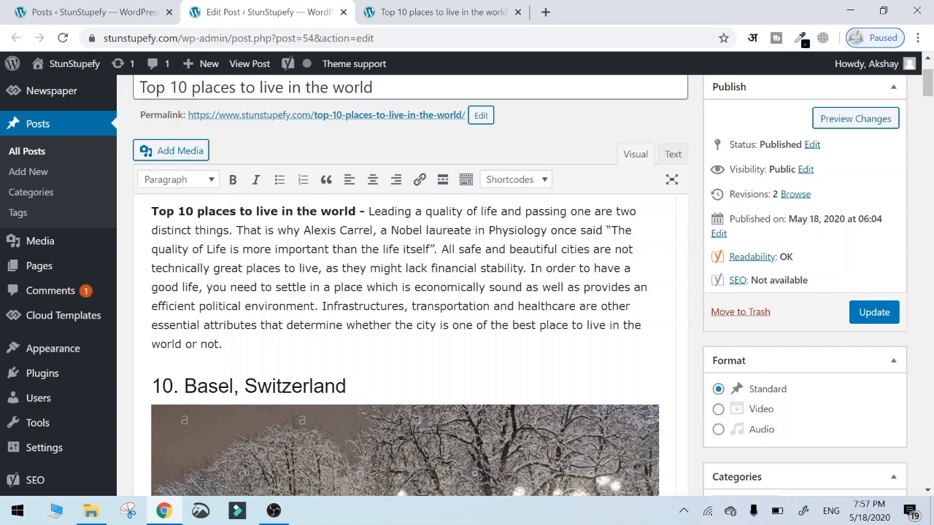
# - Set the Yoast SEO focus keyphrase to "Top 10 places to live in the world" by pasting the copied phrase
pyautogui.scroll(-7, 405, 329)
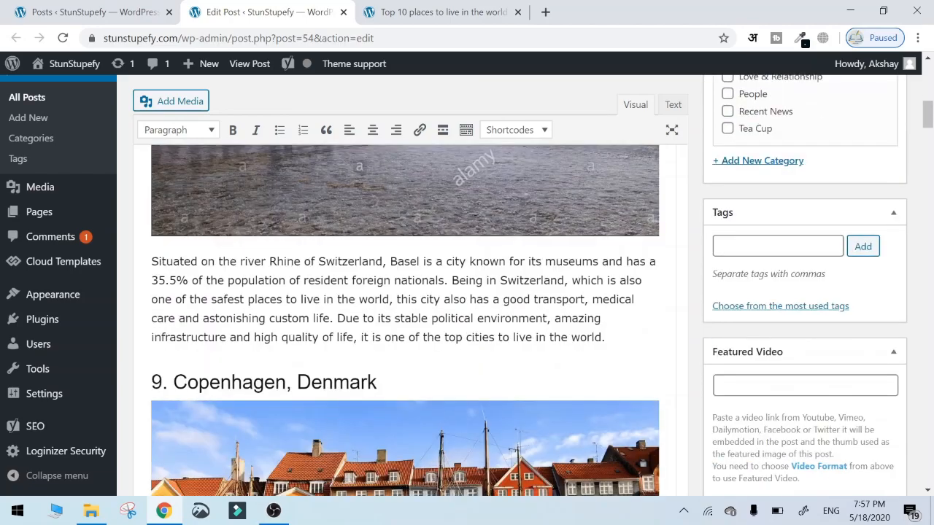
pyautogui.scroll(-20, 404, 328)
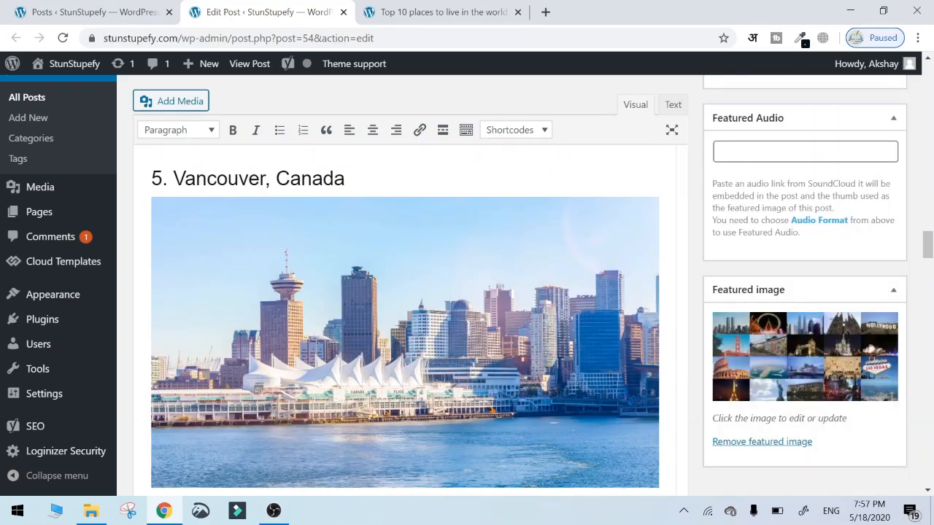
pyautogui.moveTo(928, 251); pyautogui.dragTo(930, 454)
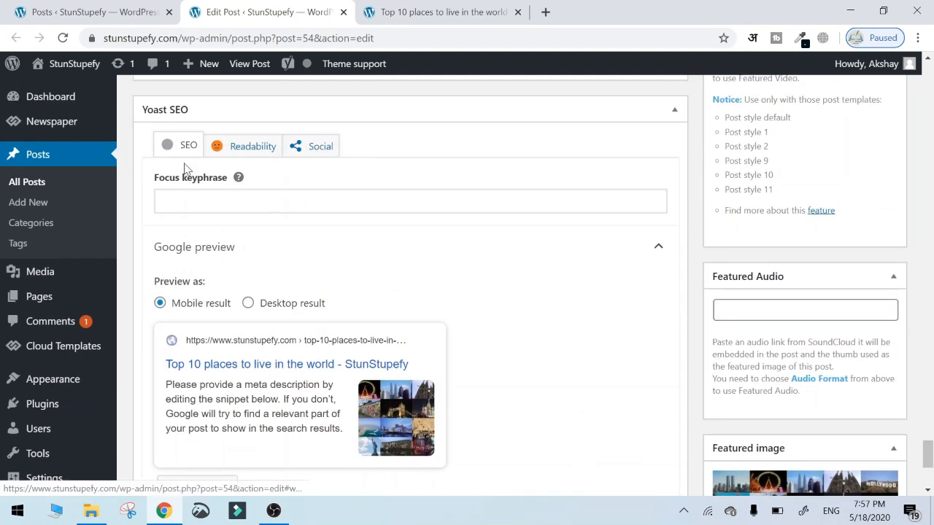
pyautogui.click(284, 201)
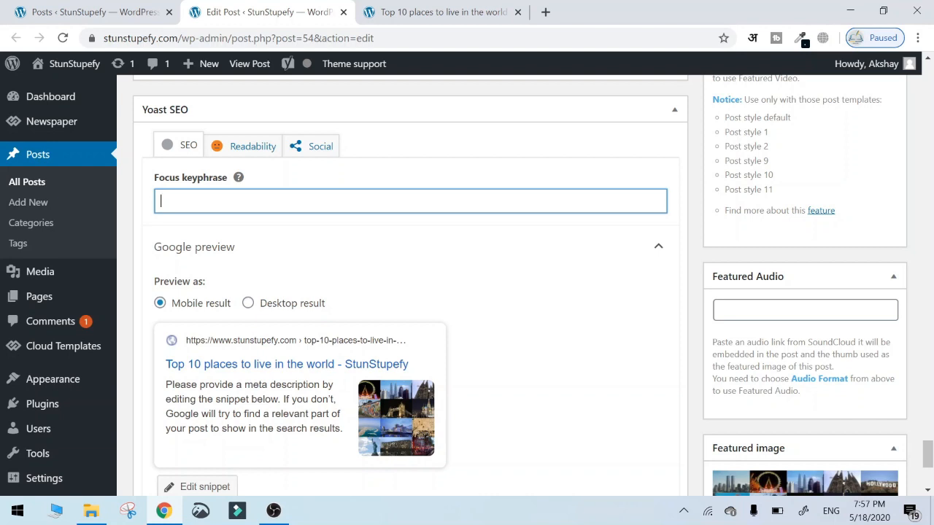
pyautogui.hotkey('ctrl', 'v')
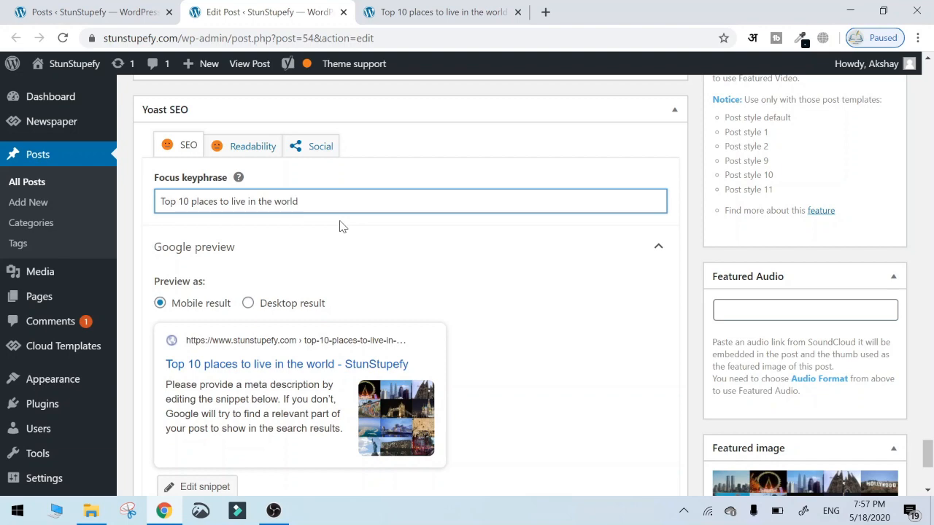
# - Expand the SEO analysis for the keyphrase and review its problems, improvements and good results, including the meta description length entry
pyautogui.scroll(-4, 339, 227)
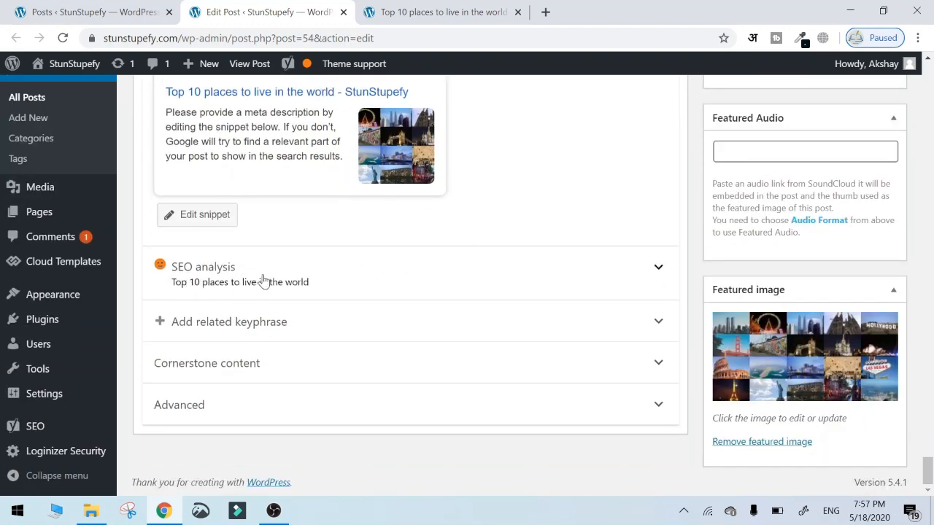
pyautogui.click(559, 271)
pyautogui.scroll(-1, 561, 271)
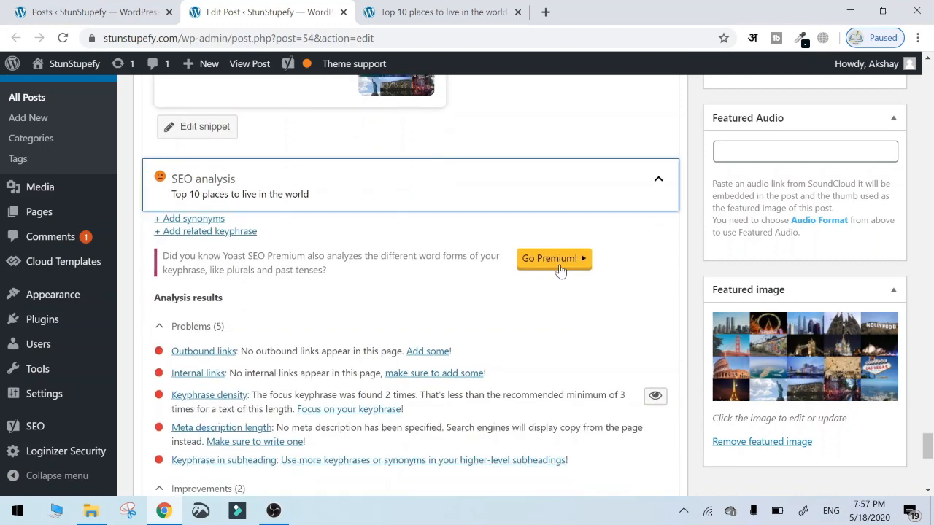
pyautogui.scroll(-6, 559, 271)
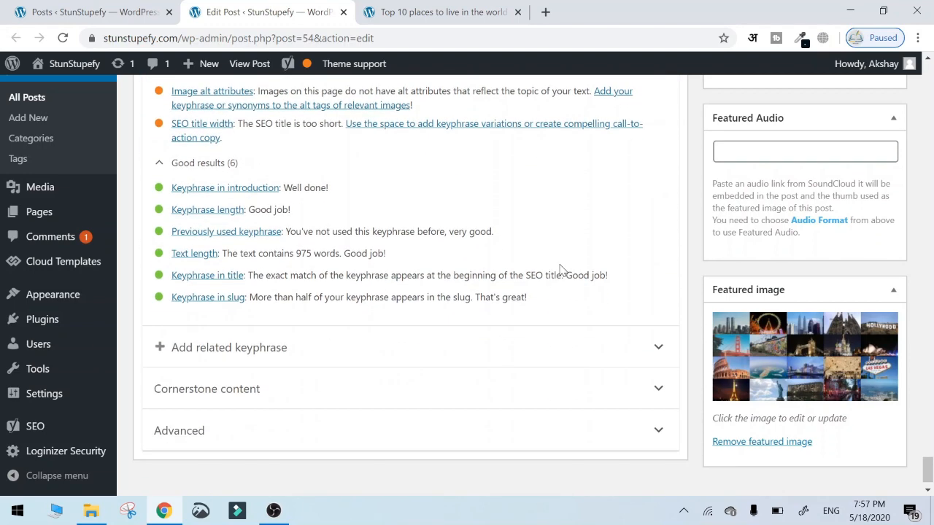
pyautogui.scroll(3, 560, 270)
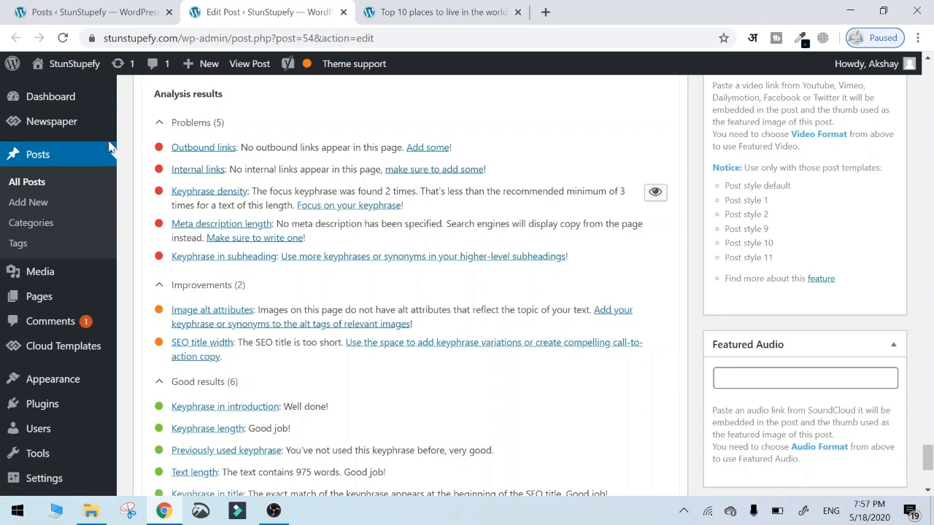
pyautogui.scroll(10, 513, 169)
pyautogui.scroll(20, 410, 292)
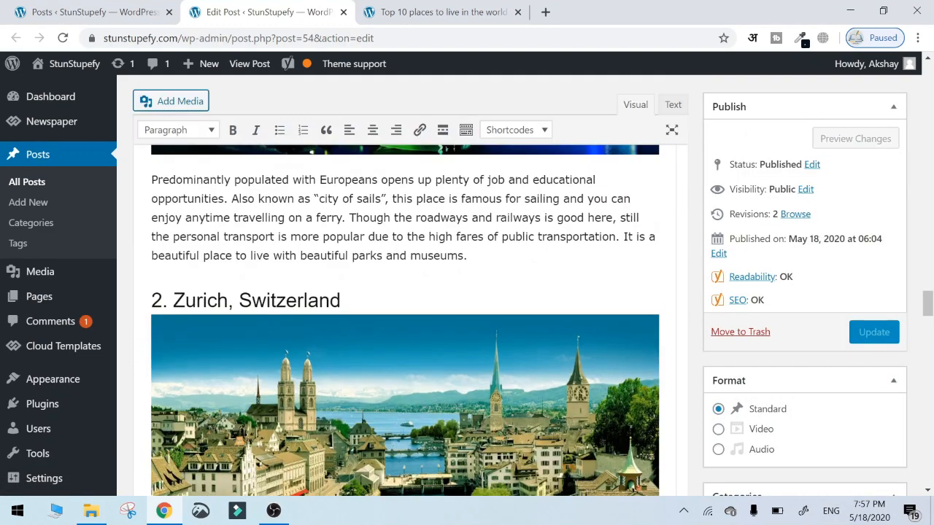
pyautogui.scroll(1, 405, 306)
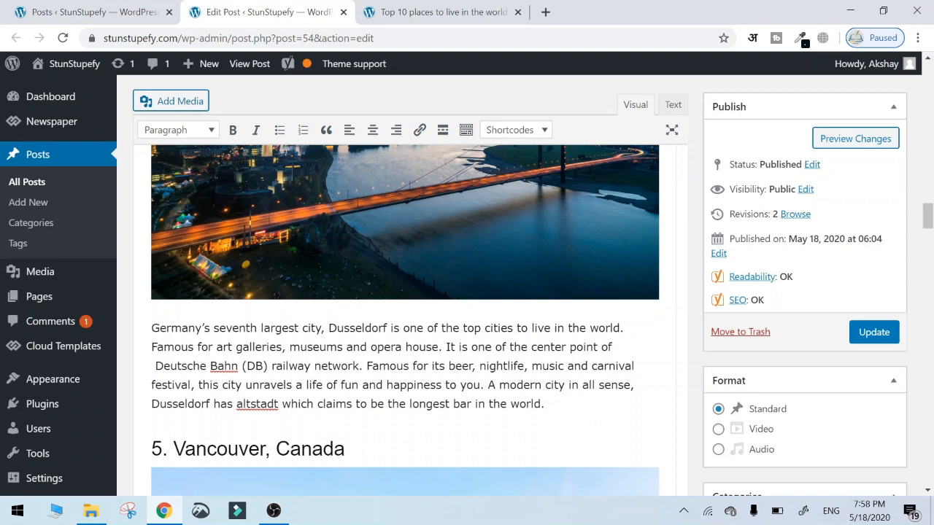
pyautogui.scroll(-20, 380, 239)
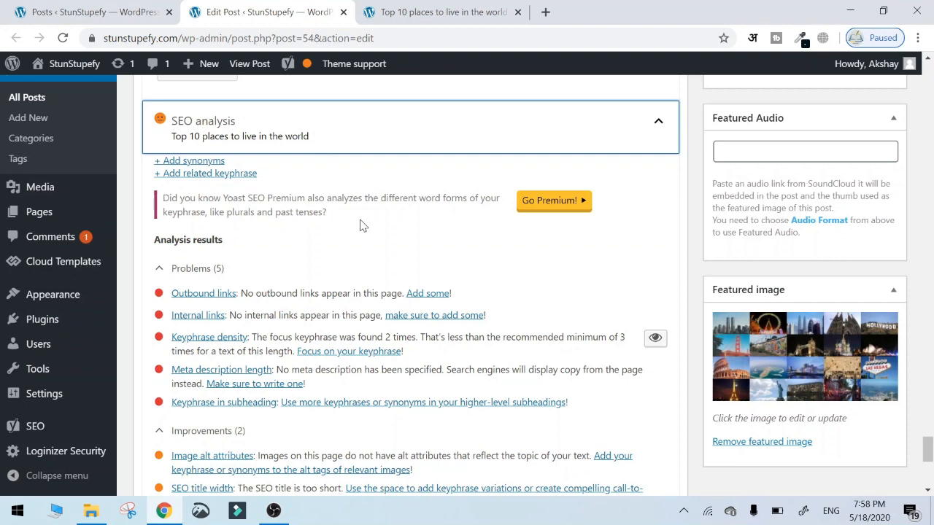
pyautogui.scroll(-1, 362, 224)
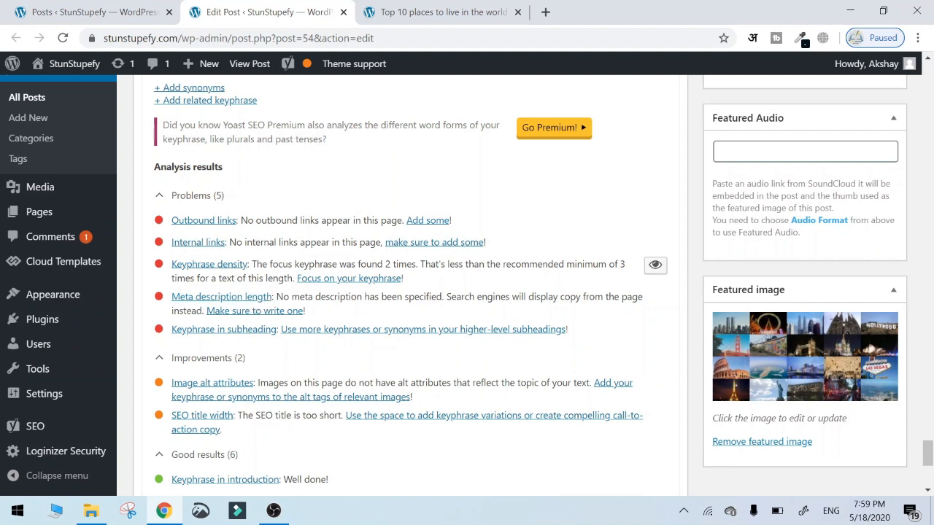
pyautogui.moveTo(283, 297); pyautogui.dragTo(420, 297)
pyautogui.click(421, 297)
pyautogui.moveTo(276, 297); pyautogui.dragTo(452, 297)
pyautogui.click(452, 297)
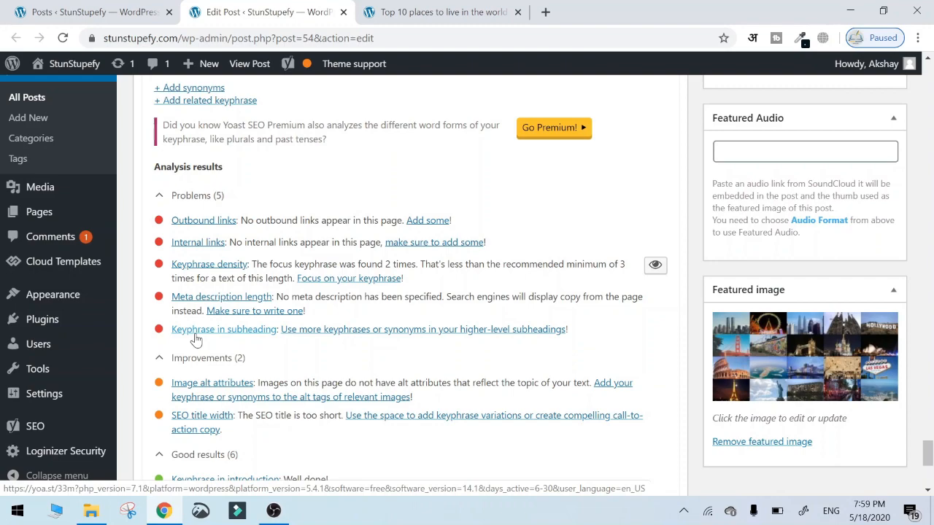
# - Compare the article's city subheadings with the SEO analysis results and check the Google preview
pyautogui.scroll(15, 288, 288)
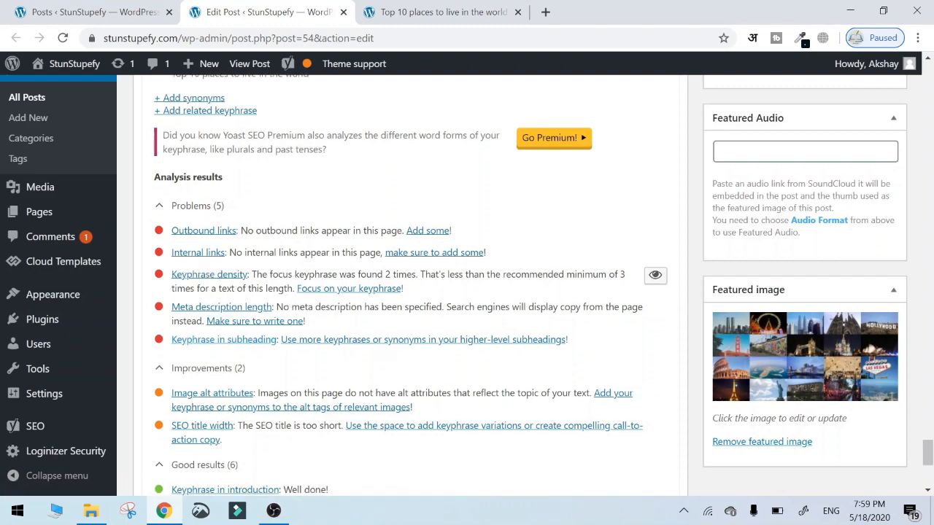
pyautogui.scroll(10, 288, 288)
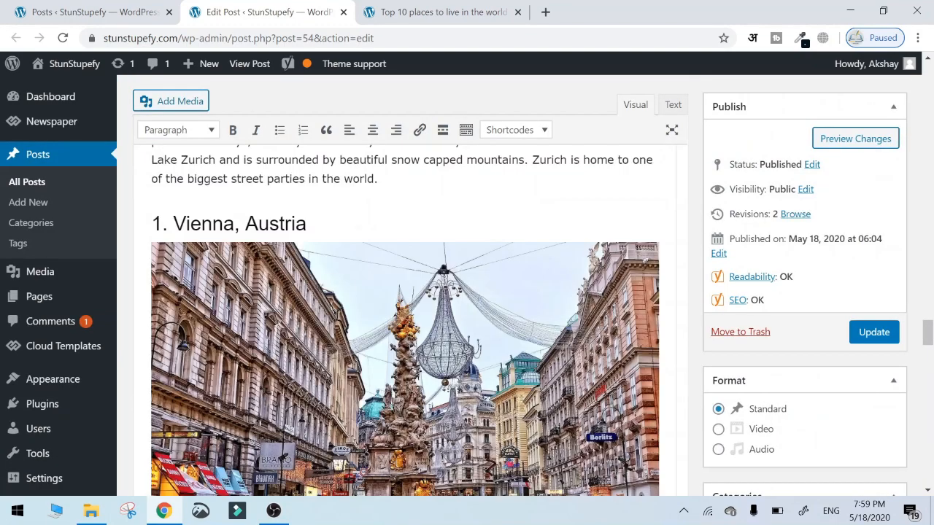
pyautogui.scroll(-15, 288, 288)
pyautogui.scroll(13, 292, 281)
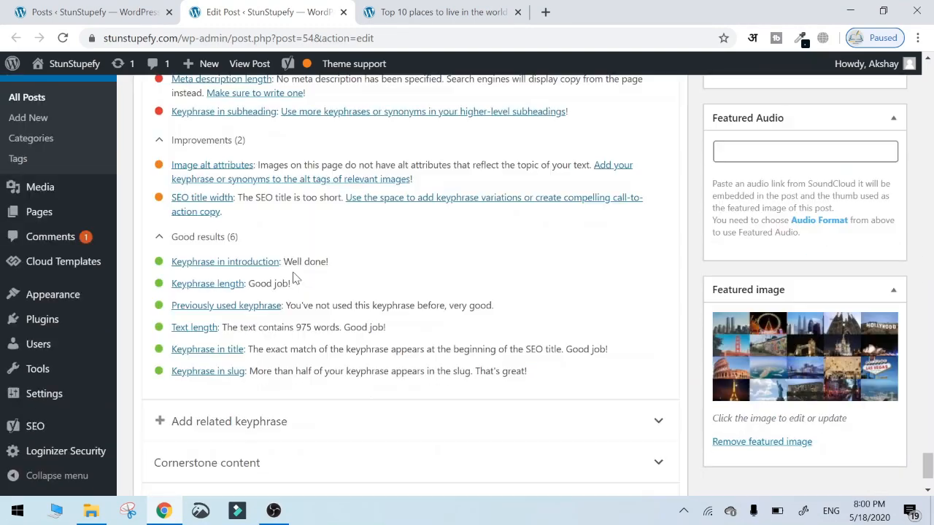
pyautogui.scroll(-3, 291, 278)
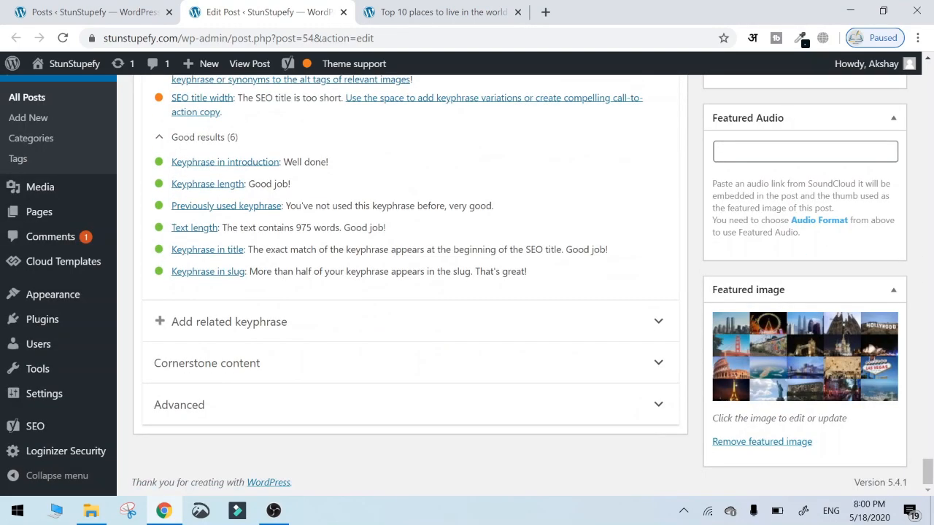
pyautogui.scroll(10, 291, 277)
pyautogui.scroll(4, 293, 279)
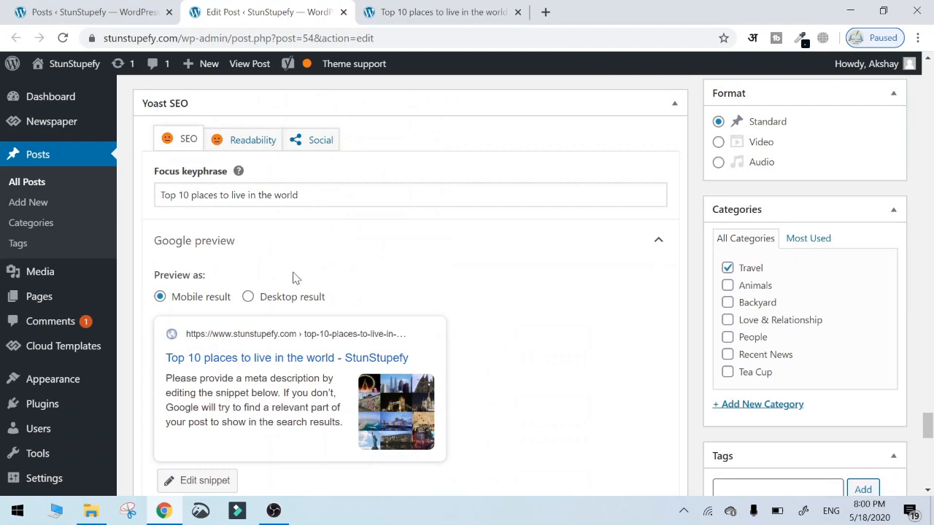
# - Open the Google snippet for editing and set the SEO title to "Top 10 Places to Live in the World | StunStupefy"
pyautogui.scroll(-2, 294, 277)
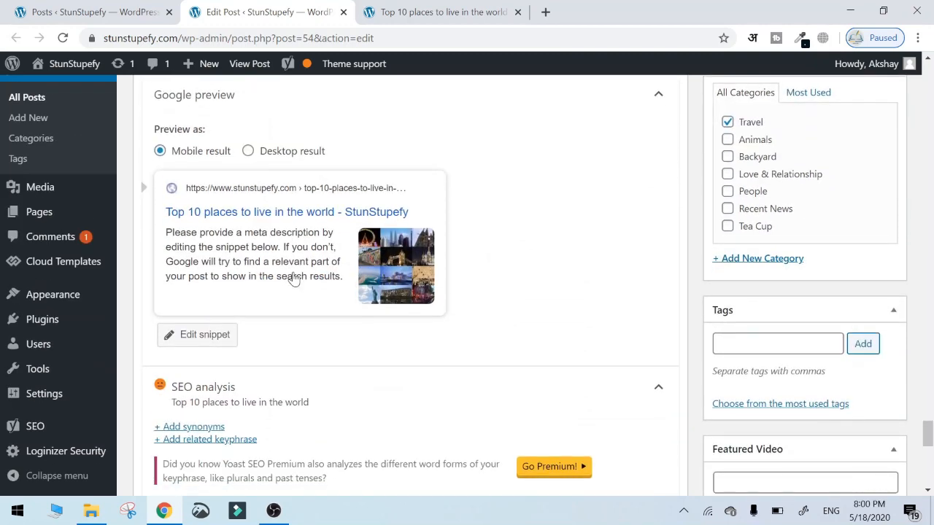
pyautogui.scroll(-5, 293, 280)
pyautogui.scroll(5, 291, 277)
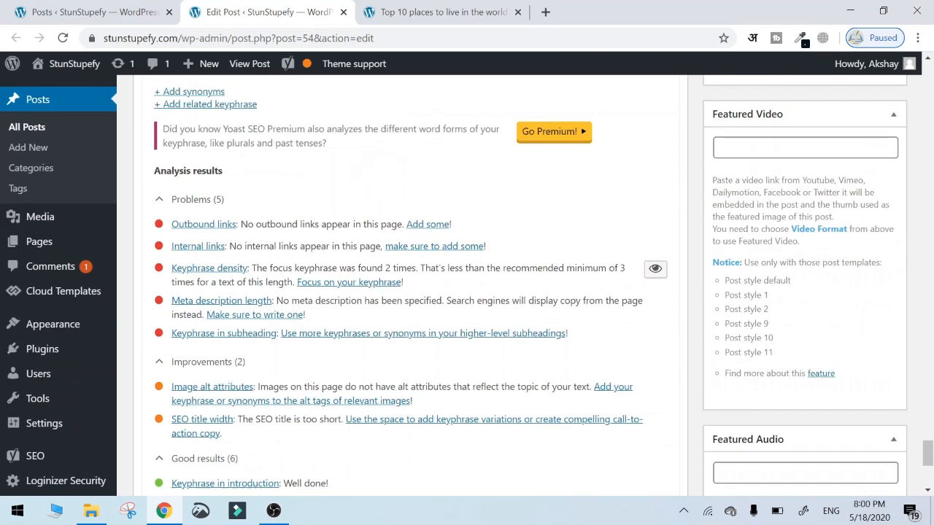
pyautogui.click(274, 266)
pyautogui.scroll(-2, 292, 278)
pyautogui.click(409, 255)
pyautogui.hotkey('ctrl', 'a')
pyautogui.write('Top 10 places to live in the world')
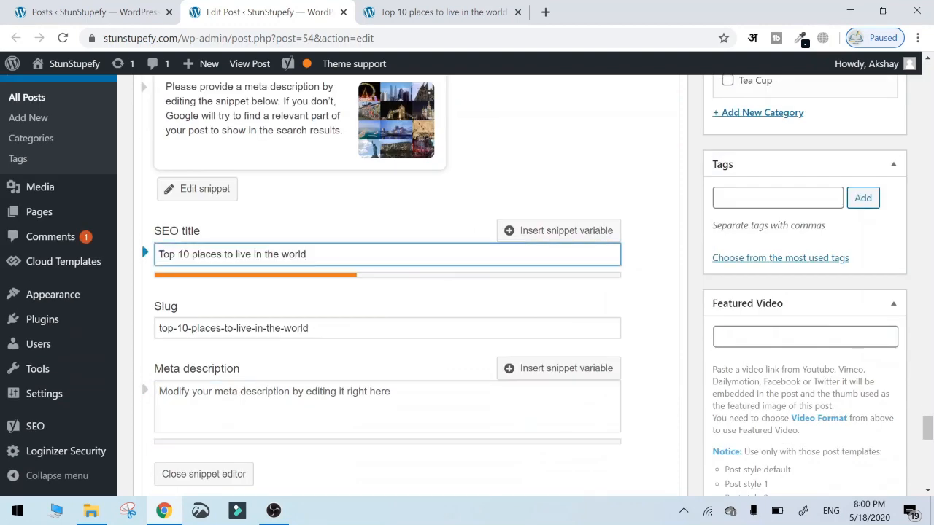
pyautogui.moveTo(192, 255); pyautogui.dragTo(273, 254)
pyautogui.write('PL')
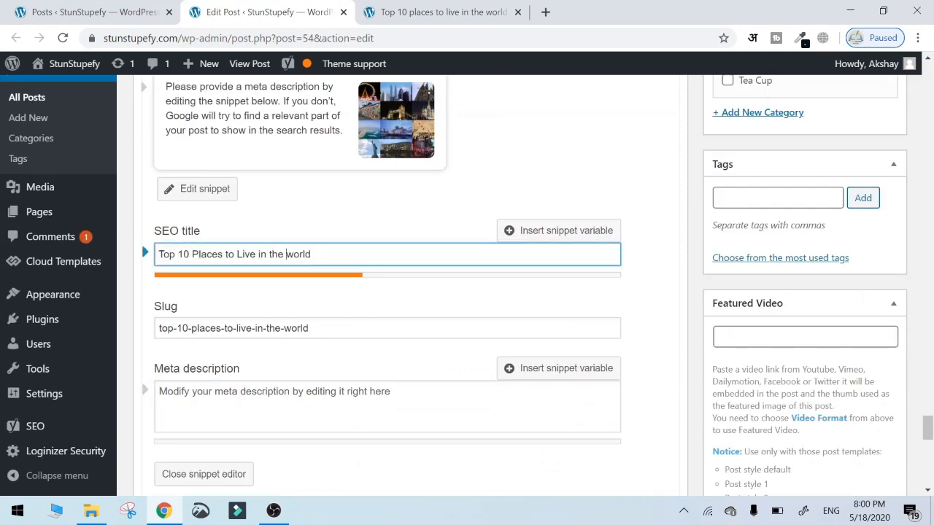
pyautogui.press('BackSpace')
pyautogui.write('tupefy')
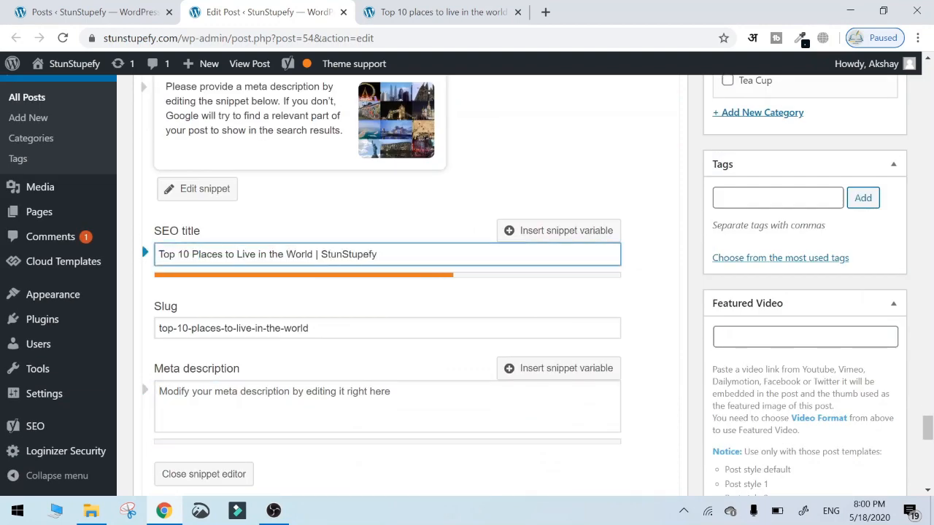
# - Try adding ": Here Magic Happens" after "World" in the SEO title, and remove the addition again
pyautogui.click(314, 253)
pyautogui.write(':')
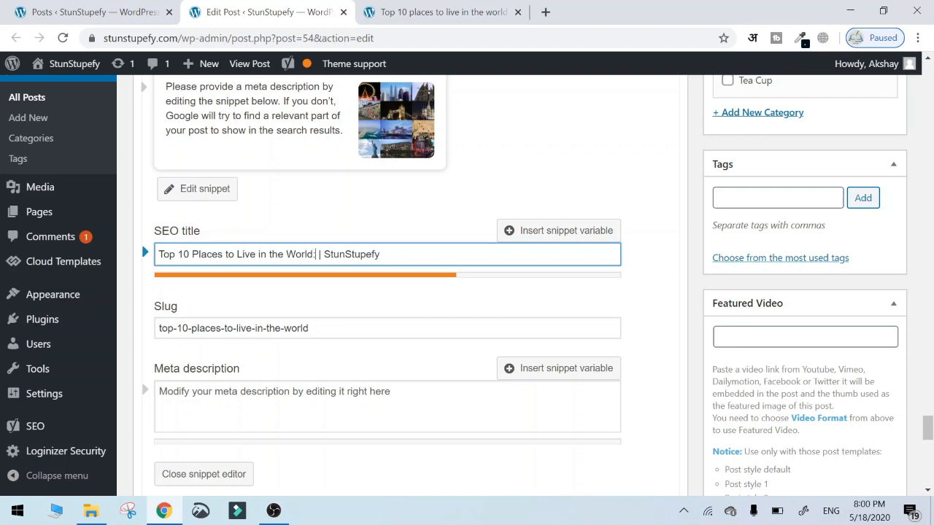
pyautogui.write(' Here Magic Happens')
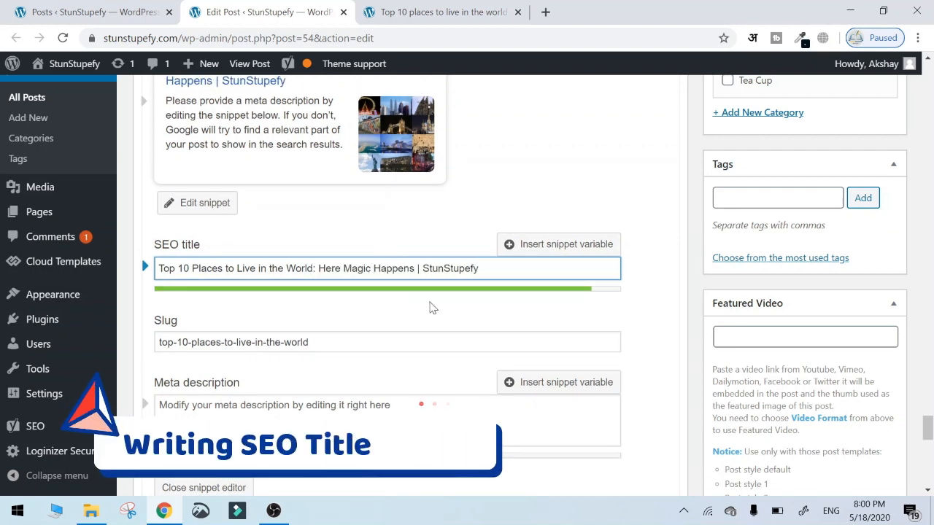
pyautogui.hotkey('ctrl', 'shift', 'Left')
pyautogui.hotkey('ctrl', 'shift', 'Left')
pyautogui.hotkey('ctrl', 'shift', 'Left')
pyautogui.press('BackSpace')
pyautogui.press('BackSpace')
pyautogui.press('BackSpace')
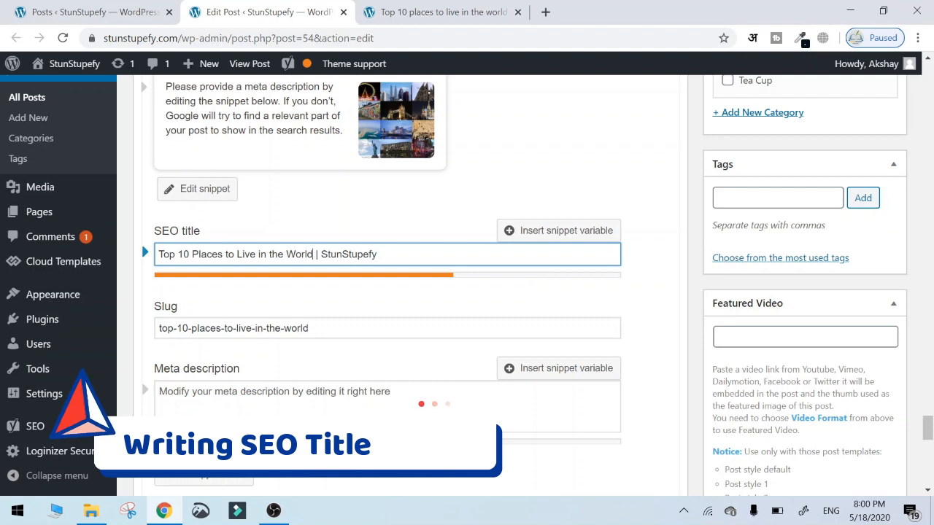
# - Begin the meta description with "Do you want to know what are the best and"
pyautogui.click(292, 397)
pyautogui.write('Do ')
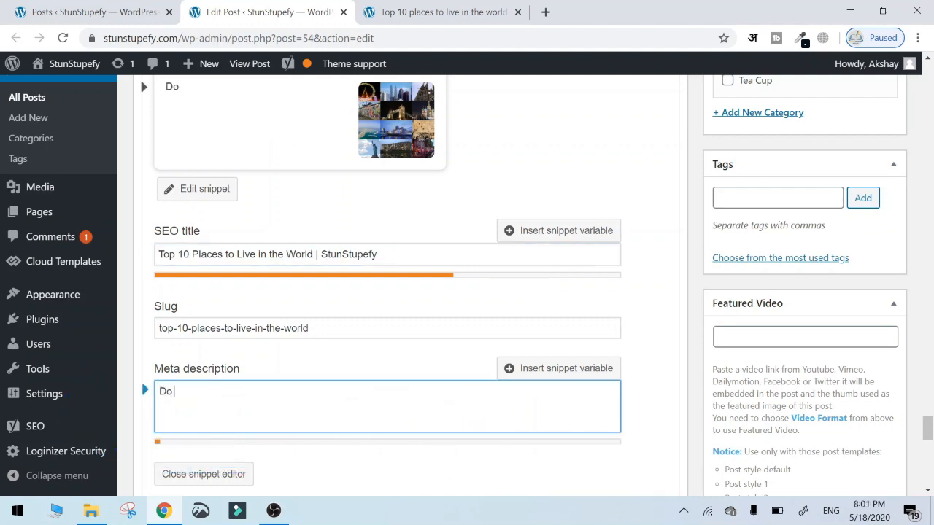
pyautogui.write('you want to know what are the best n')
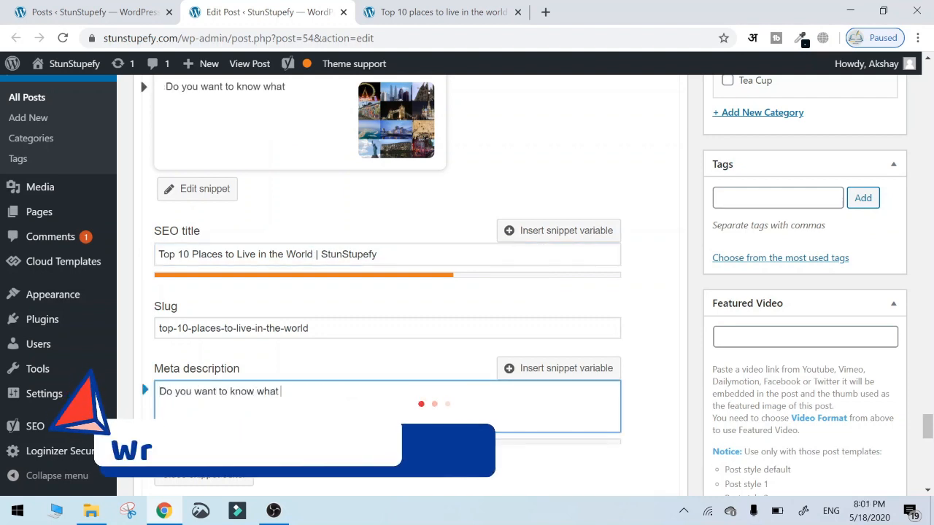
pyautogui.press('BackSpace')
pyautogui.press('BackSpace')
pyautogui.press('BackSpace')
pyautogui.press('BackSpace')
pyautogui.press('BackSpace')
pyautogui.press('BackSpace')
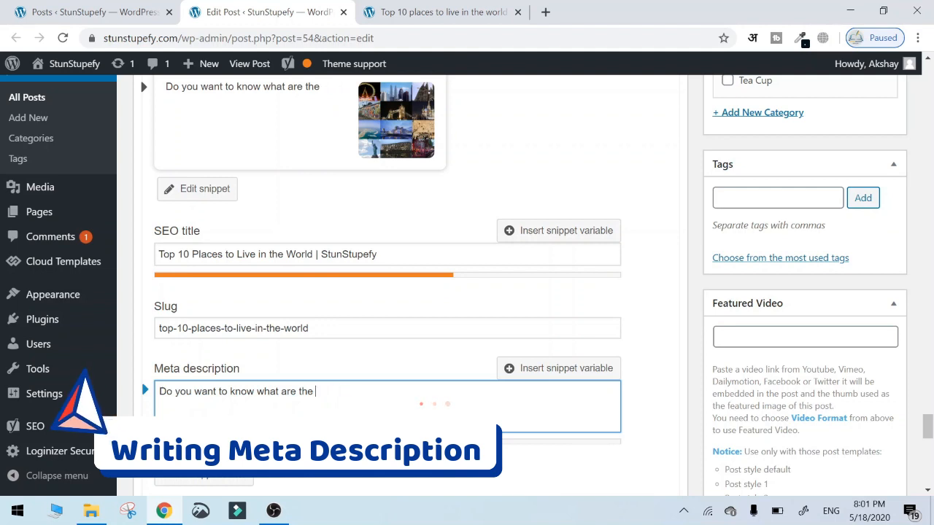
pyautogui.write('best and')
# - Copy "Top 10 Places to Live in the World" from the SEO title and append it to the meta description
pyautogui.moveTo(316, 255); pyautogui.dragTo(158, 255)
pyautogui.hotkey('ctrl', 'c')
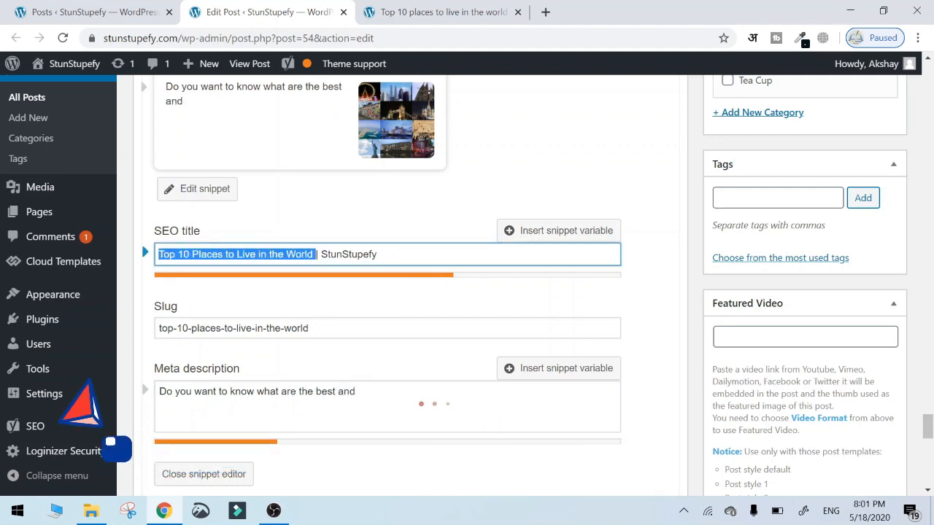
pyautogui.click(393, 397)
pyautogui.hotkey('ctrl', 'v')
pyautogui.press('BackSpace')
# - Complete the meta description with "? Well if you dont know then this article will guide you better."
pyautogui.write('? if yo')
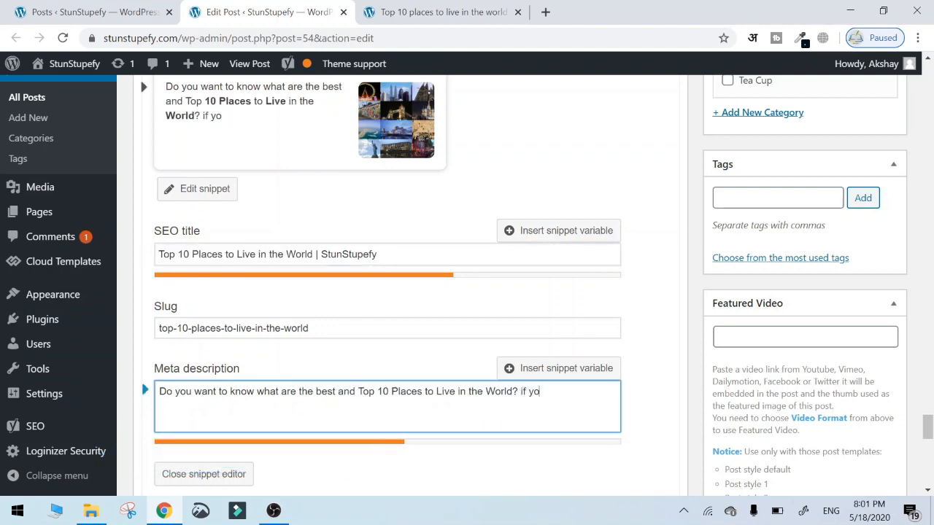
pyautogui.press('BackSpace')
pyautogui.press('BackSpace')
pyautogui.press('BackSpace')
pyautogui.press('BackSpace')
pyautogui.press('BackSpace')
pyautogui.write('Well if you don;y')
pyautogui.press('BackSpace')
pyautogui.press('BackSpace')
pyautogui.press('BackSpace')
pyautogui.write('t know then this a')
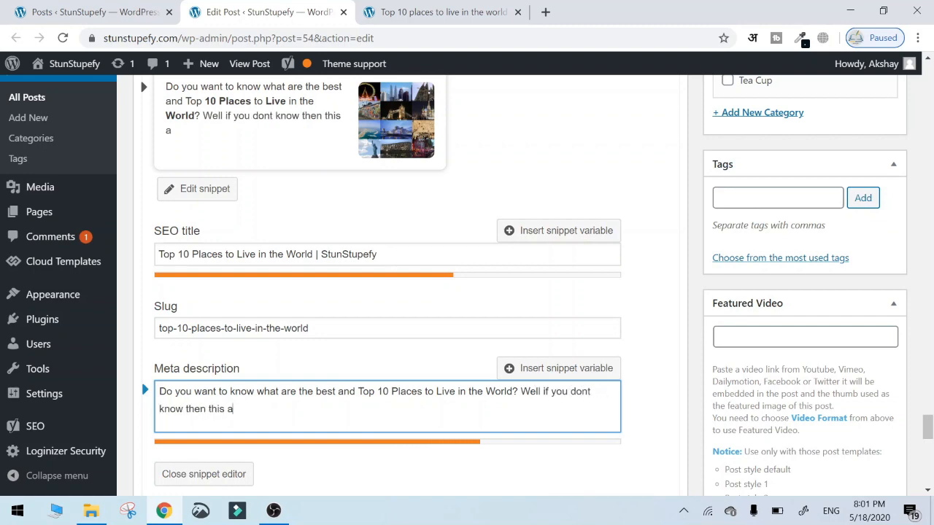
pyautogui.write('rticel will guide you better.')
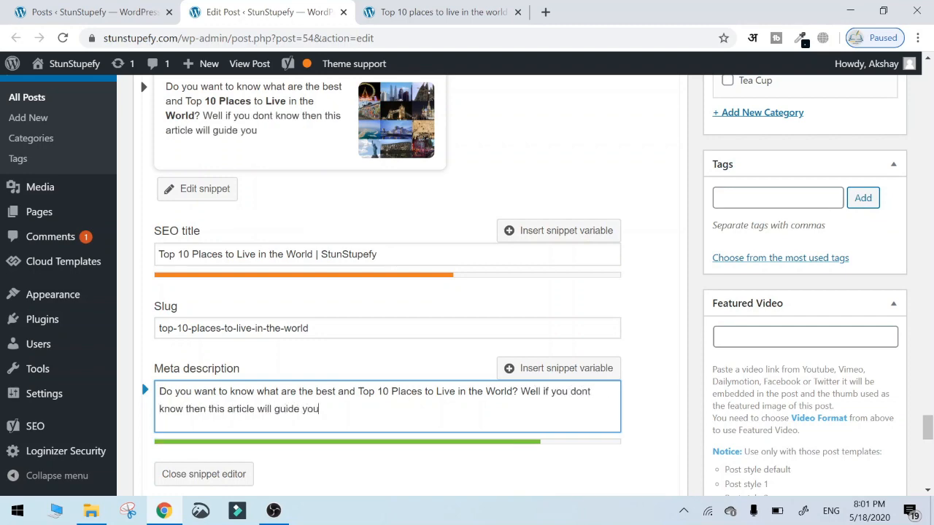
pyautogui.scroll(-6, 440, 364)
pyautogui.scroll(7, 181, 254)
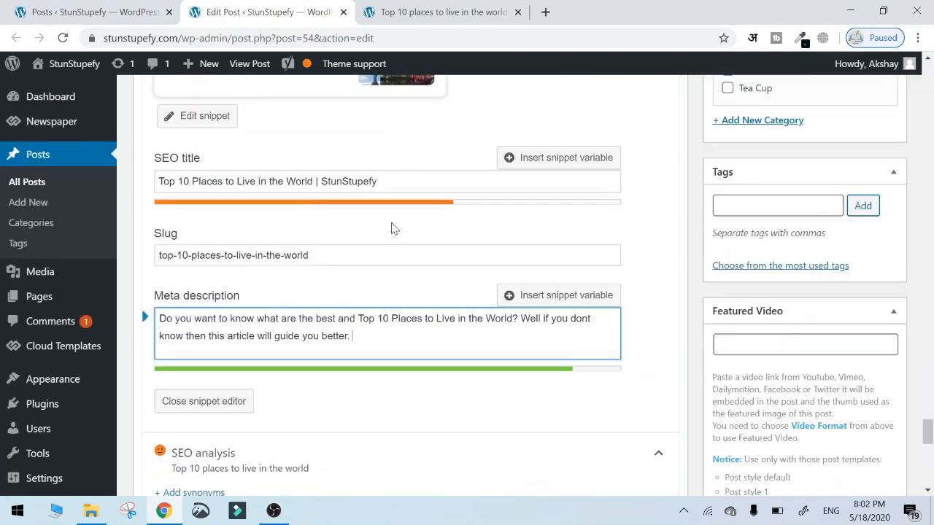
# - Copy "Top 10 Places to Live in the World" from the SEO title into the alternative text of the image above the largest Swiss city paragraph
pyautogui.moveTo(315, 181); pyautogui.dragTo(161, 181)
pyautogui.scroll(20, 296, 298)
pyautogui.scroll(-1, 379, 306)
pyautogui.click(379, 306)
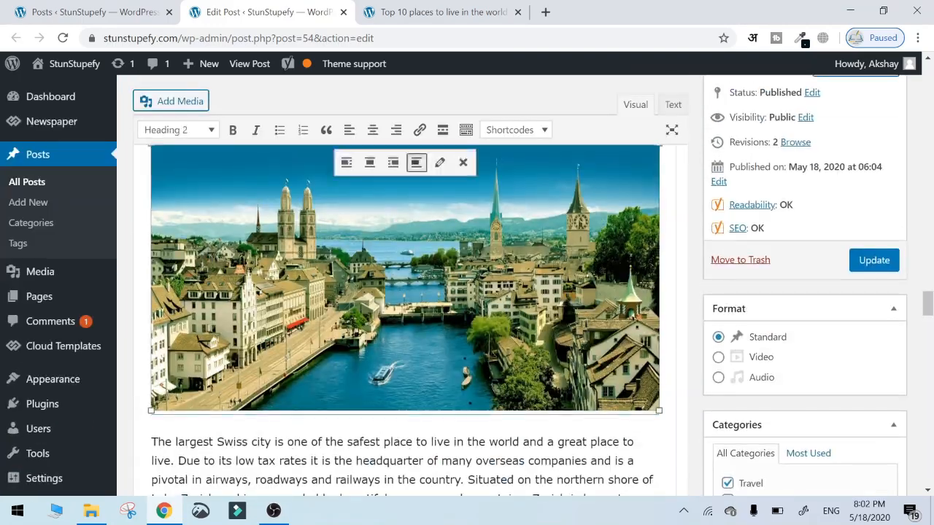
pyautogui.click(439, 162)
pyautogui.click(347, 129)
pyautogui.hotkey('ctrl', 'v')
pyautogui.click(777, 453)
# - Paste the copied title as the alt text of the post's featured image and apply it
pyautogui.scroll(-15, 777, 455)
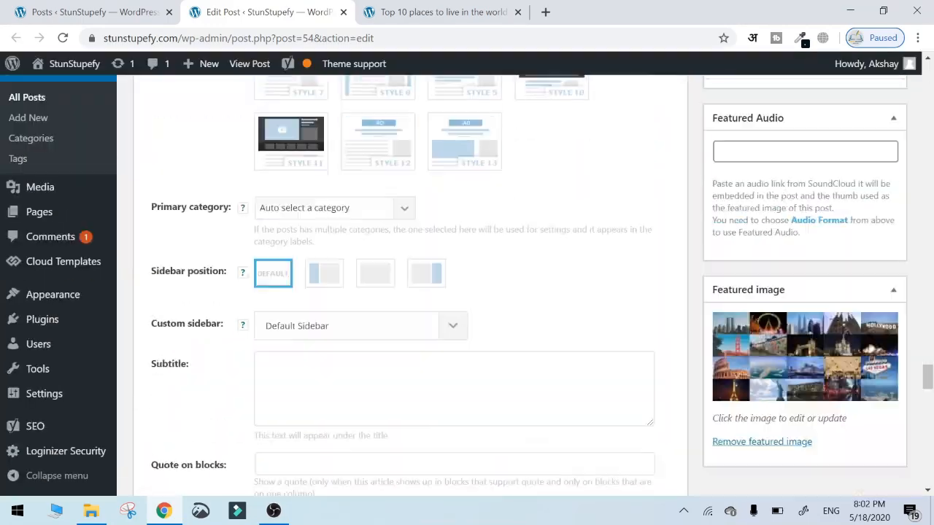
pyautogui.click(838, 331)
pyautogui.click(827, 329)
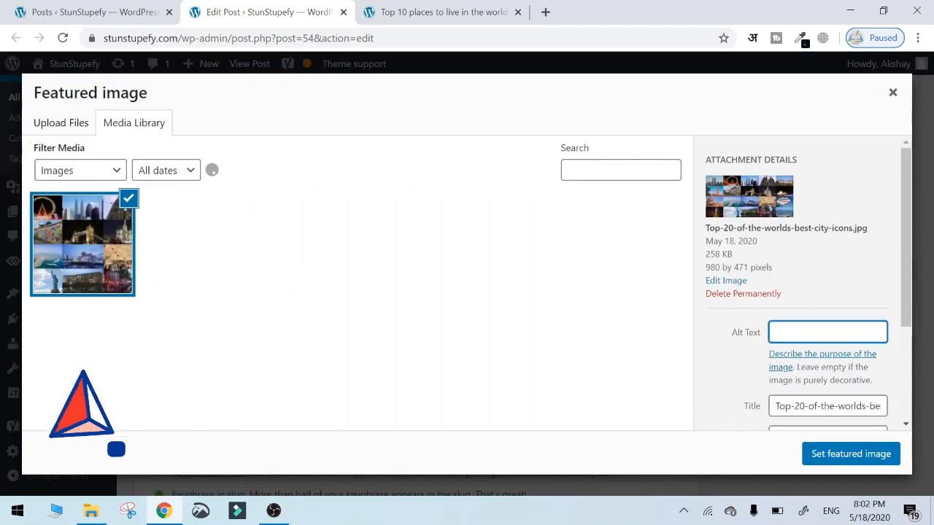
pyautogui.hotkey('ctrl', 'v')
pyautogui.click(839, 455)
# - Paste the copied title as the alternative text of the Dusseldorf bridge image, replacing its opening words with "Best"
pyautogui.scroll(20, 440, 296)
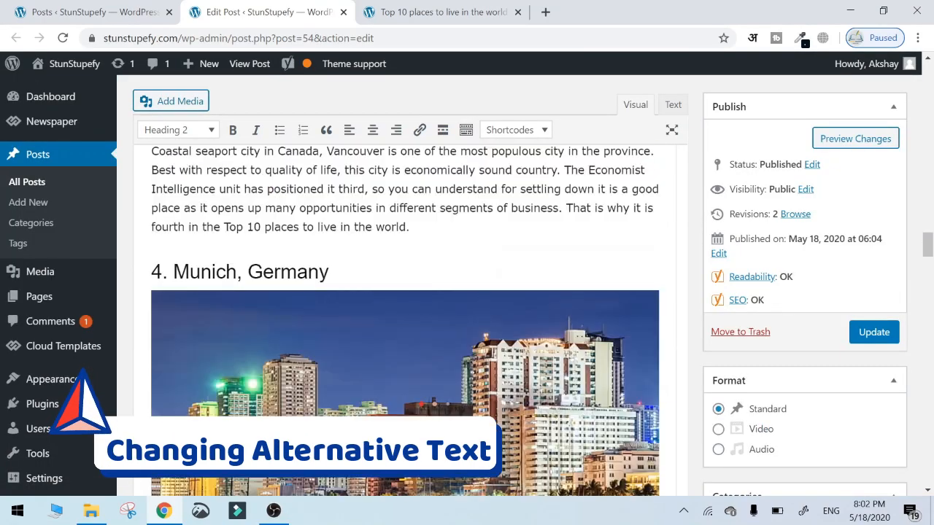
pyautogui.click(437, 296)
pyautogui.click(440, 157)
pyautogui.click(240, 130)
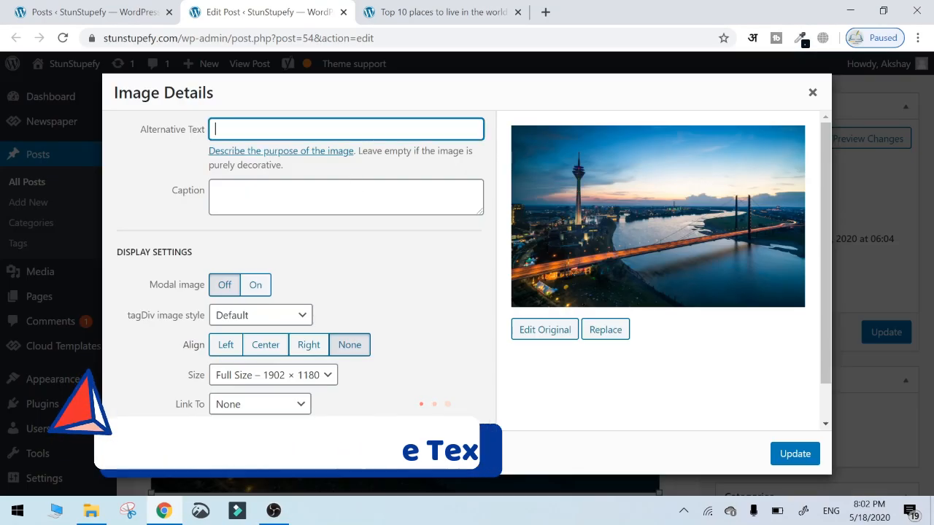
pyautogui.hotkey('ctrl', 'v')
pyautogui.moveTo(247, 129); pyautogui.dragTo(214, 130)
pyautogui.write('Best')
pyautogui.click(776, 450)
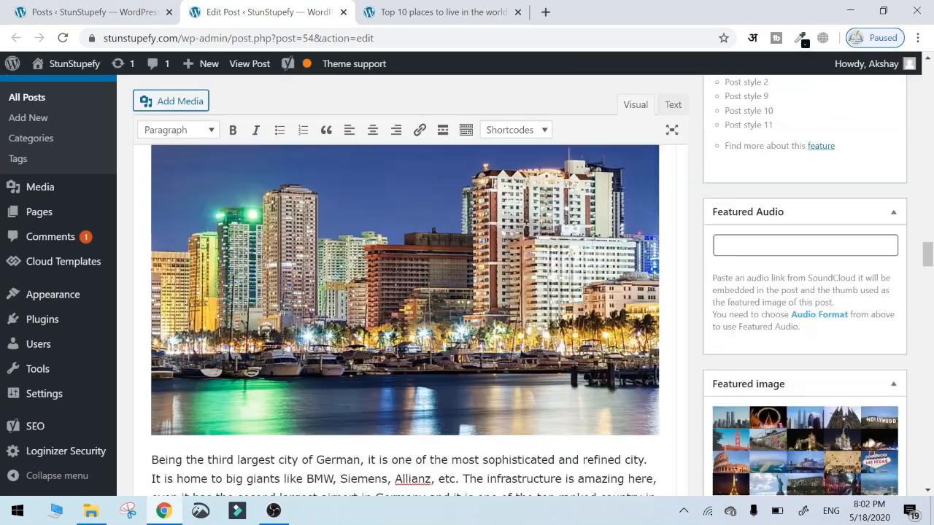
# - Extend the SEO title with "to Live Better" after "World"
pyautogui.scroll(-15, 371, 223)
pyautogui.scroll(7, 314, 262)
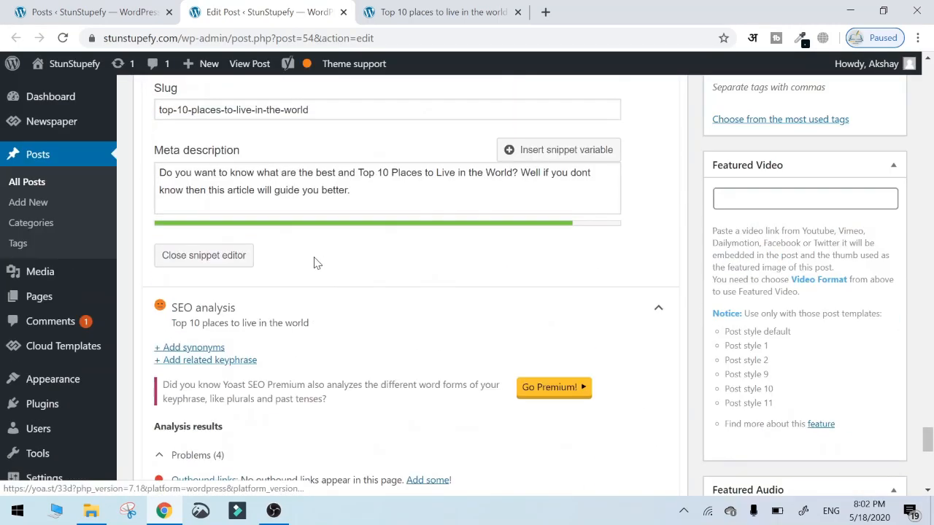
pyautogui.click(158, 181)
pyautogui.write('Best')
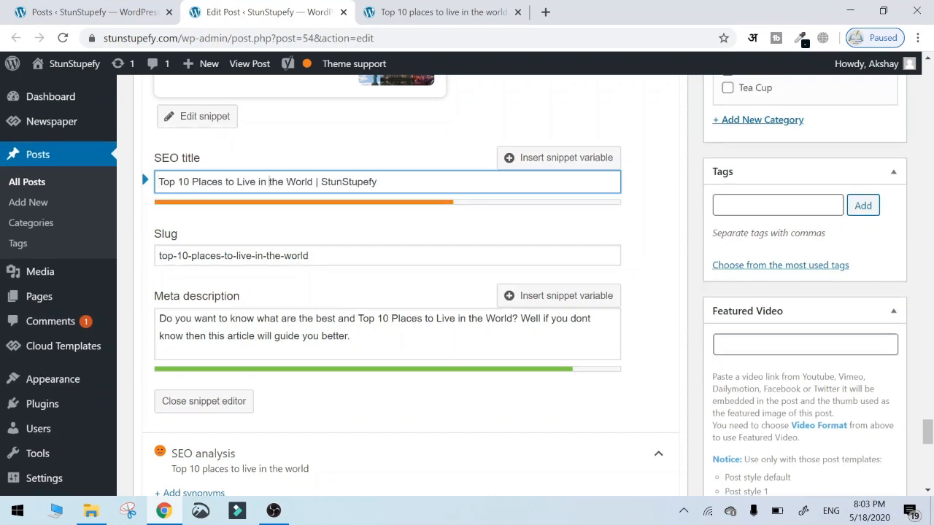
pyautogui.write('Live Better')
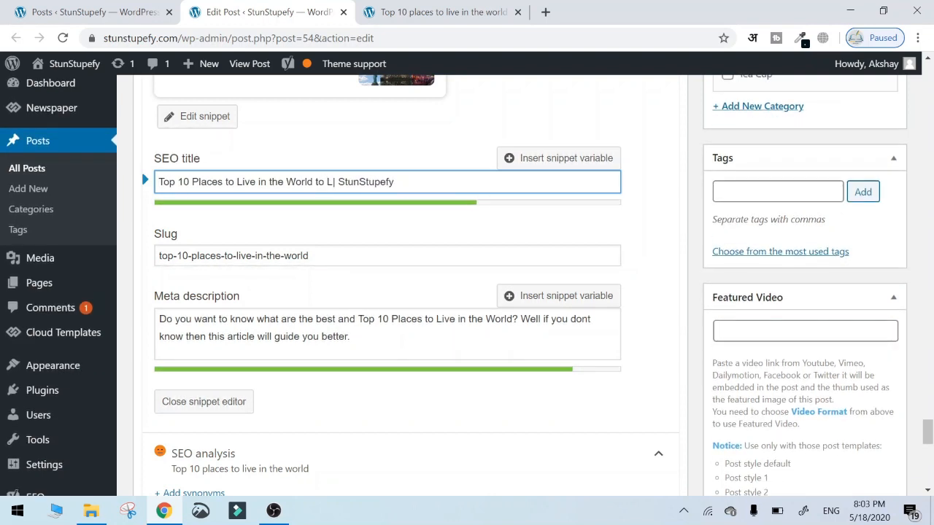
pyautogui.scroll(-8, 356, 234)
pyautogui.scroll(1, 356, 233)
# - Open the site's home page and, from it, the article "Largest Cities in the World – Explore the Beauty of World", each in its own tab
pyautogui.scroll(10, 355, 233)
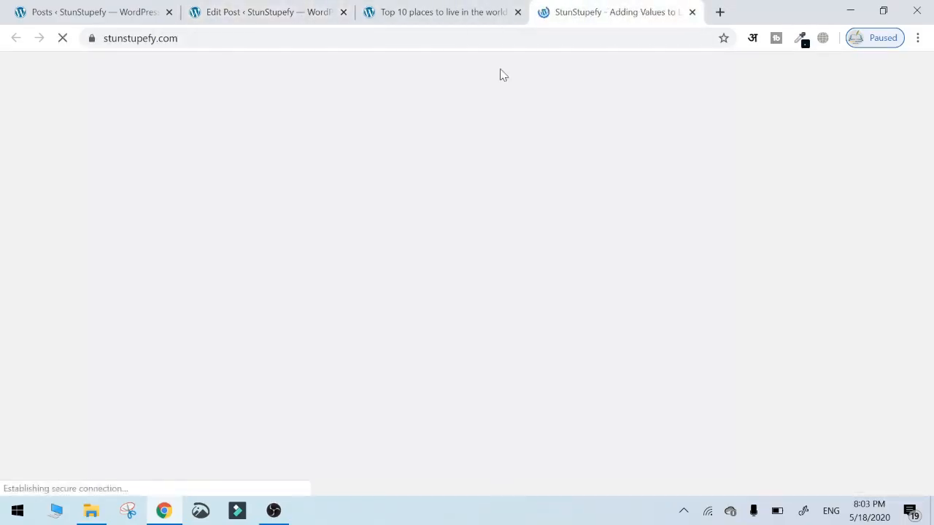
pyautogui.scroll(-15, 501, 257)
pyautogui.scroll(4, 500, 257)
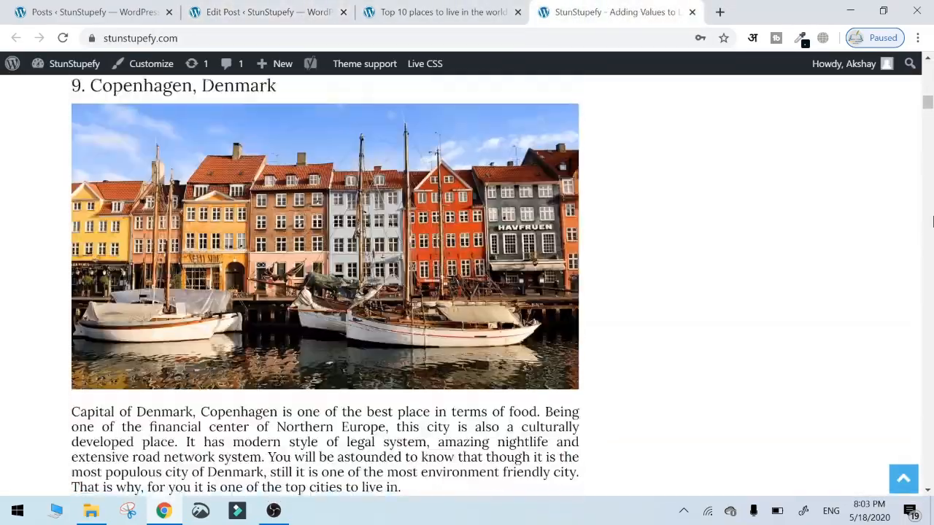
pyautogui.moveTo(928, 106); pyautogui.dragTo(928, 225)
pyautogui.rightClick(289, 268)
pyautogui.click(335, 279)
pyautogui.click(642, 7)
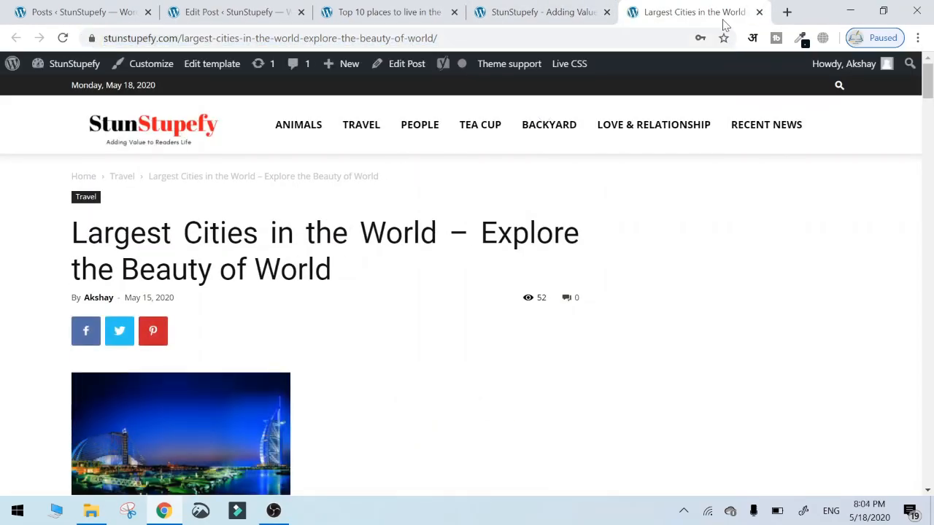
pyautogui.scroll(-8, 182, 277)
pyautogui.scroll(8, 182, 277)
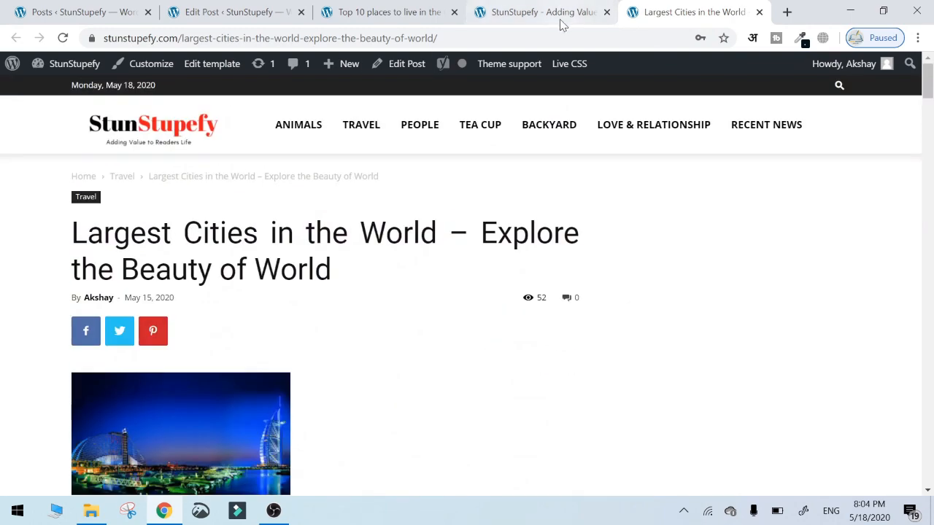
# - Return to the post being edited and search its text for "larg"
pyautogui.click(787, 12)
pyautogui.write('large')
pyautogui.hotkey('ctrl', 'shift', 'Tab')
pyautogui.hotkey('ctrl', 'shift', 'Tab')
pyautogui.hotkey('ctrl', 'shift', 'Tab')
pyautogui.hotkey('ctrl', 'shift', 'Tab')
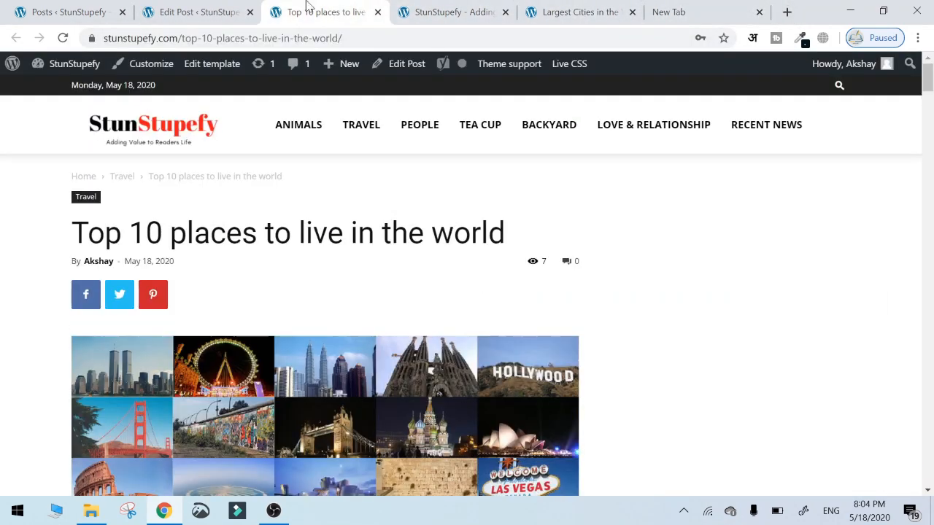
pyautogui.hotkey('ctrl', 'f')
pyautogui.write('larg')
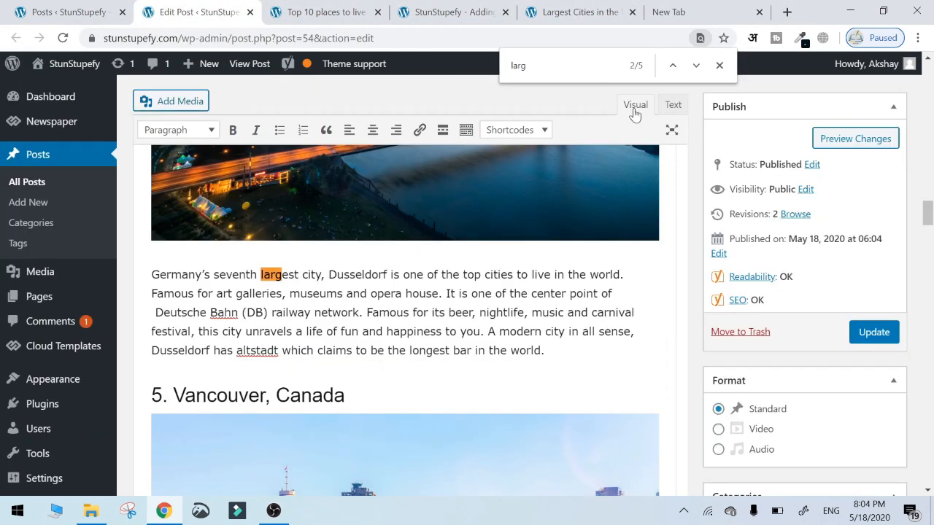
# - Link "largest city" in the Dusseldorf paragraph to stunstupefy.com/largest-cities-in-the-world-explore-the-beauty-of-world and make it bold
pyautogui.press('Escape')
pyautogui.hotkey('ctrl', 'v')
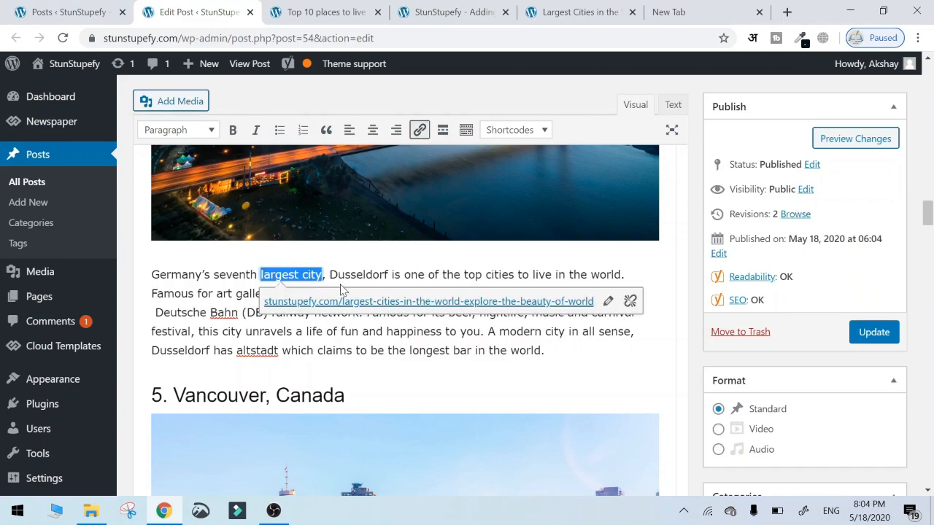
pyautogui.moveTo(260, 275); pyautogui.dragTo(322, 275)
pyautogui.hotkey('ctrl', 'b')
pyautogui.click(437, 350)
# - Insert "10" into the phrase "top places to live in the world" in the closing paragraph and review the SEO analysis
pyautogui.scroll(-20, 452, 347)
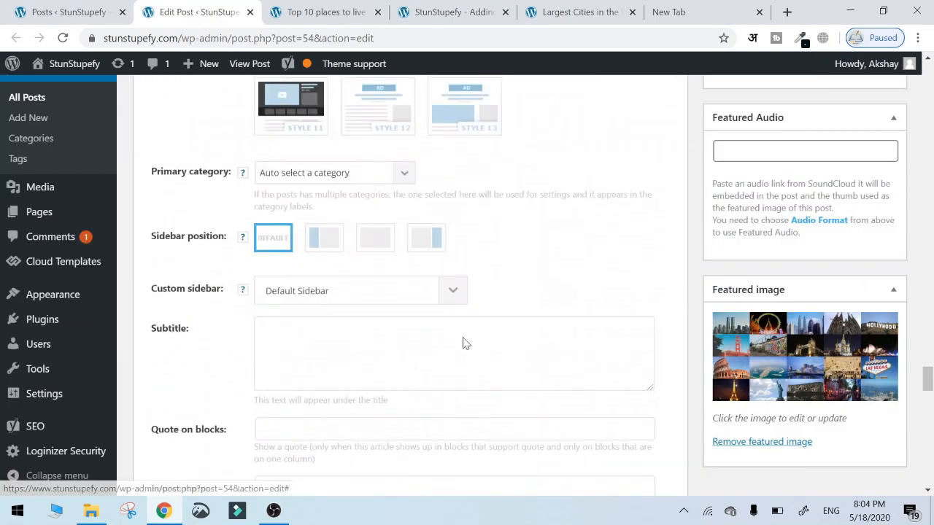
pyautogui.scroll(-10, 465, 343)
pyautogui.scroll(15, 466, 341)
pyautogui.scroll(-2, 466, 341)
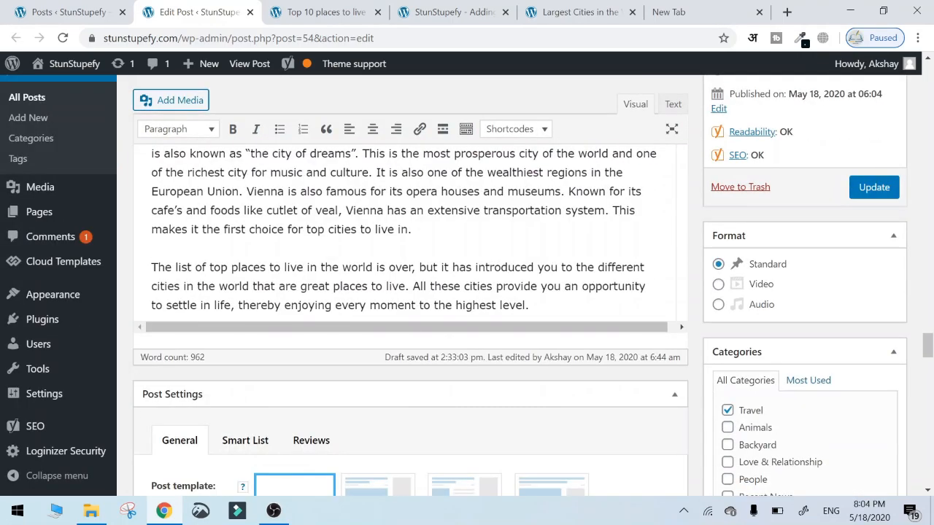
pyautogui.write('10')
pyautogui.scroll(-15, 326, 324)
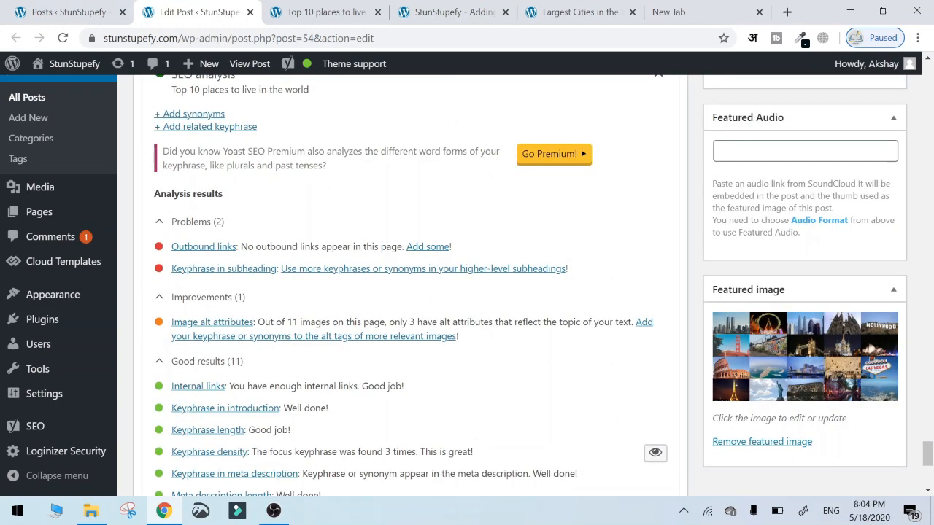
# - Set the alternative text of the Vienna, Austria image to "cities in the world"
pyautogui.scroll(10, 326, 324)
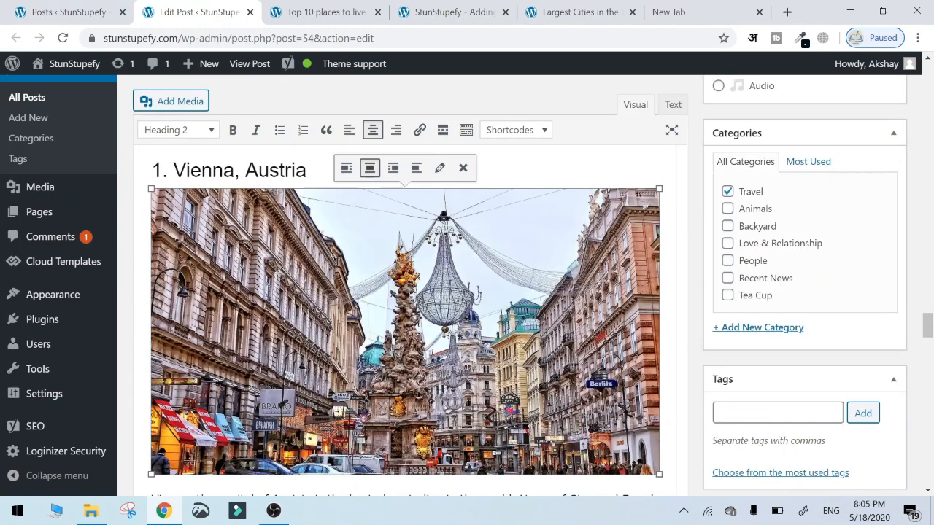
pyautogui.click(440, 164)
pyautogui.write('c')
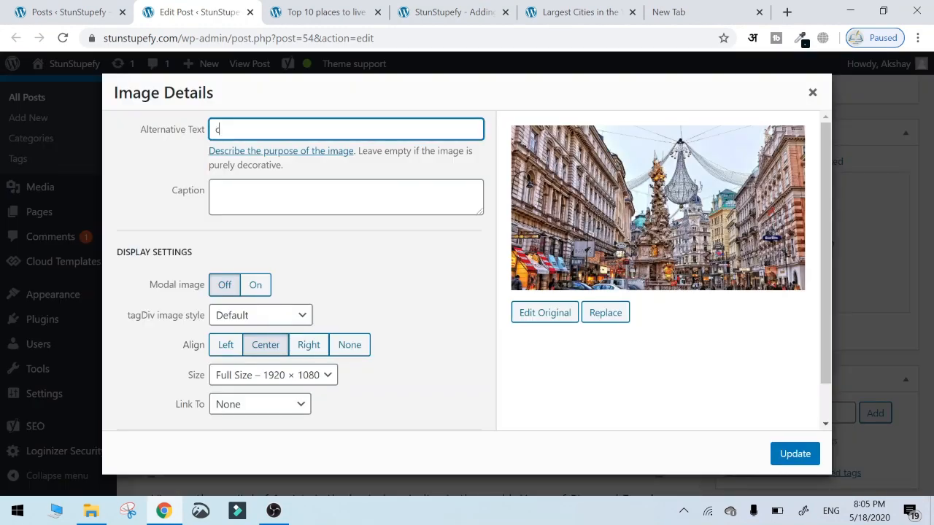
pyautogui.write('ities in the world')
pyautogui.click(795, 453)
# - Set the alternative text of the night harbour image above the "city of sails" paragraph to "best places to live in the world"
pyautogui.scroll(5, 438, 314)
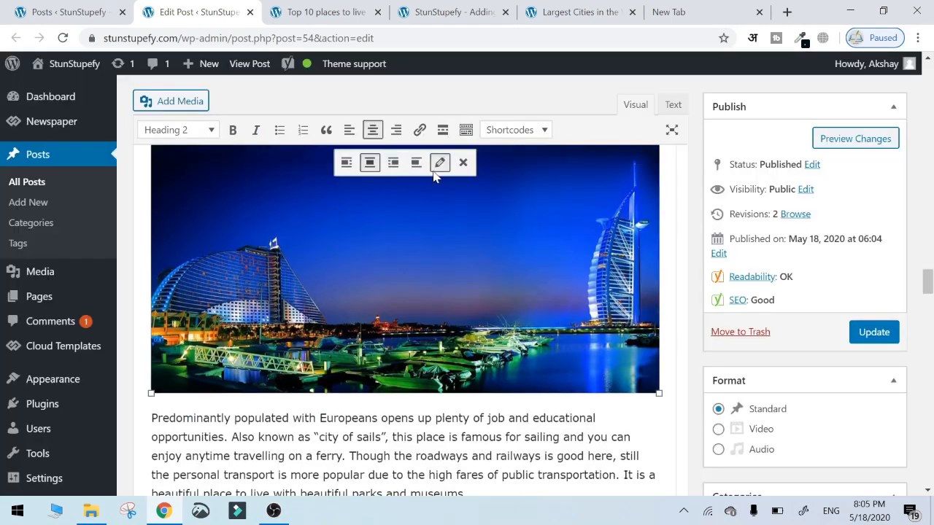
pyautogui.click(439, 164)
pyautogui.write('best places to live in the worldf')
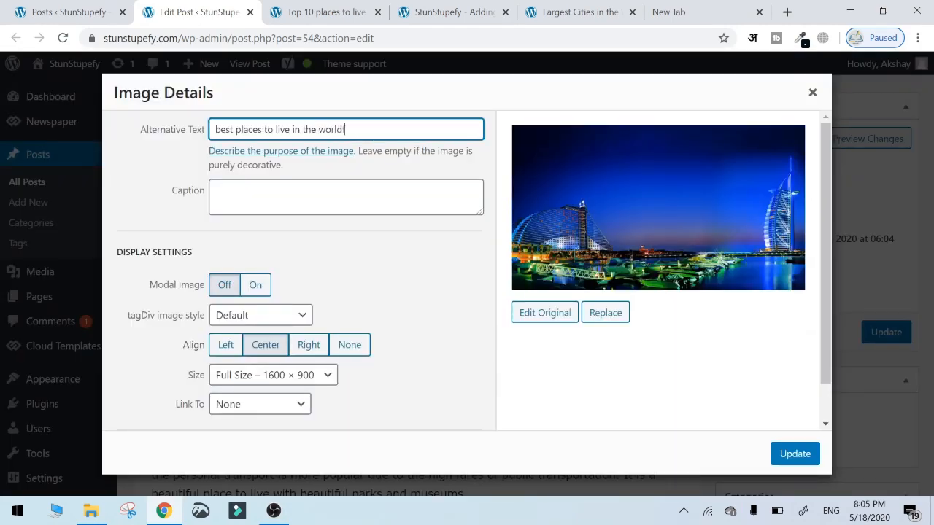
pyautogui.click(794, 454)
# - Give the Munich, Germany image an alternative text beginning "where to live in the"
pyautogui.scroll(-5, 440, 265)
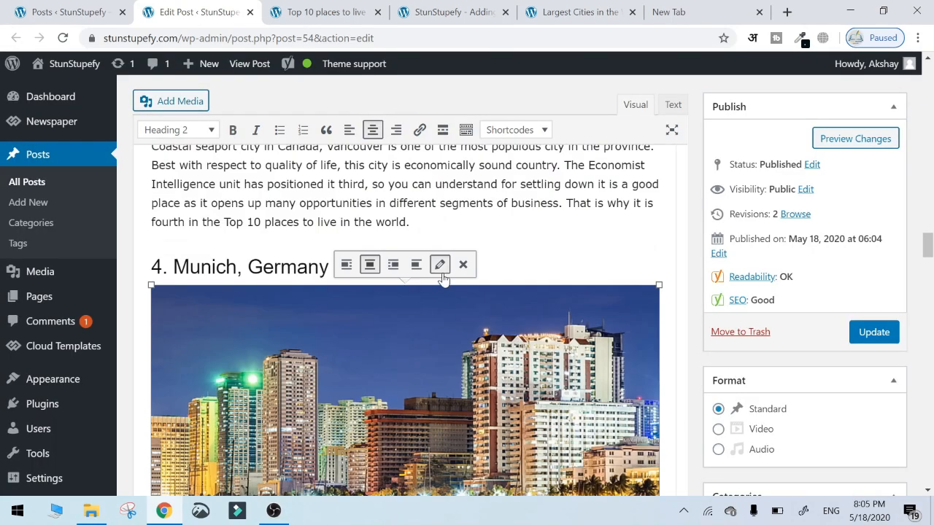
pyautogui.click(440, 265)
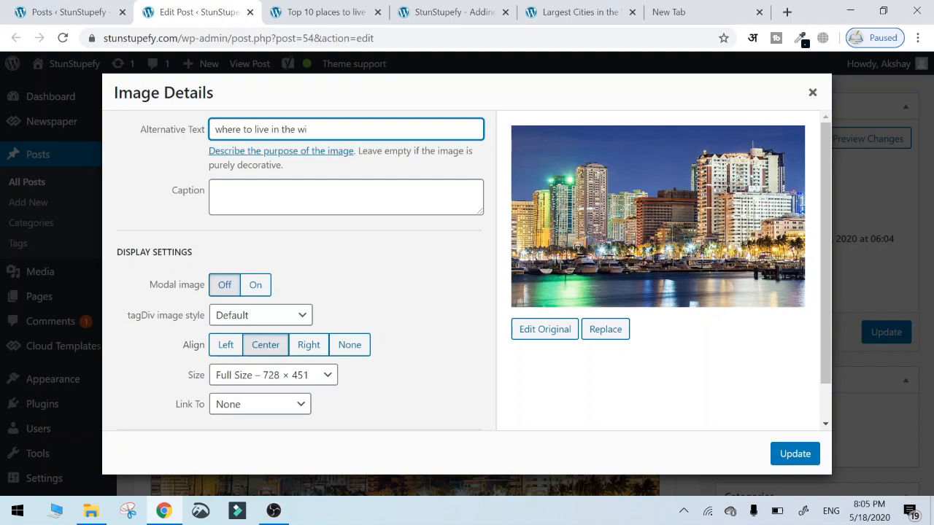
pyautogui.click(795, 454)
# - Set the alternative text of the Vancouver, Canada image to "best city to live"
pyautogui.scroll(-10, 442, 262)
pyautogui.click(442, 246)
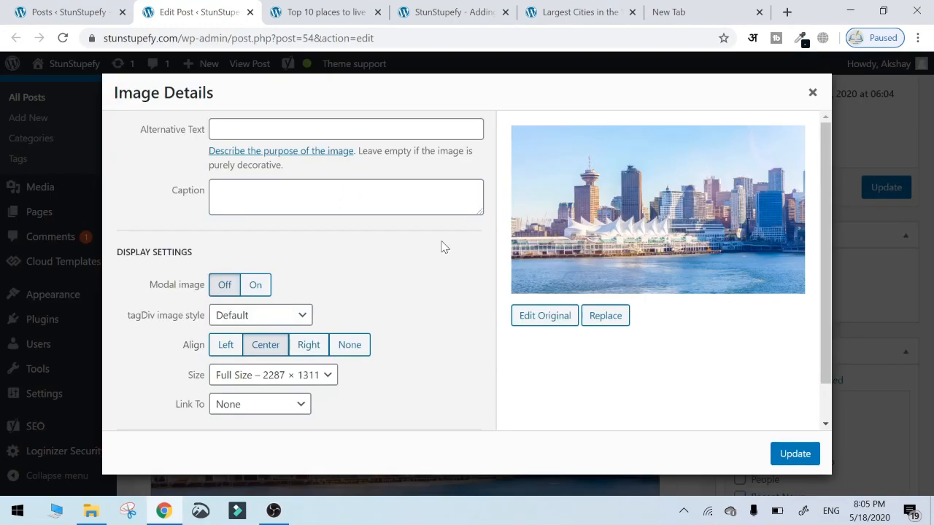
pyautogui.write('whe')
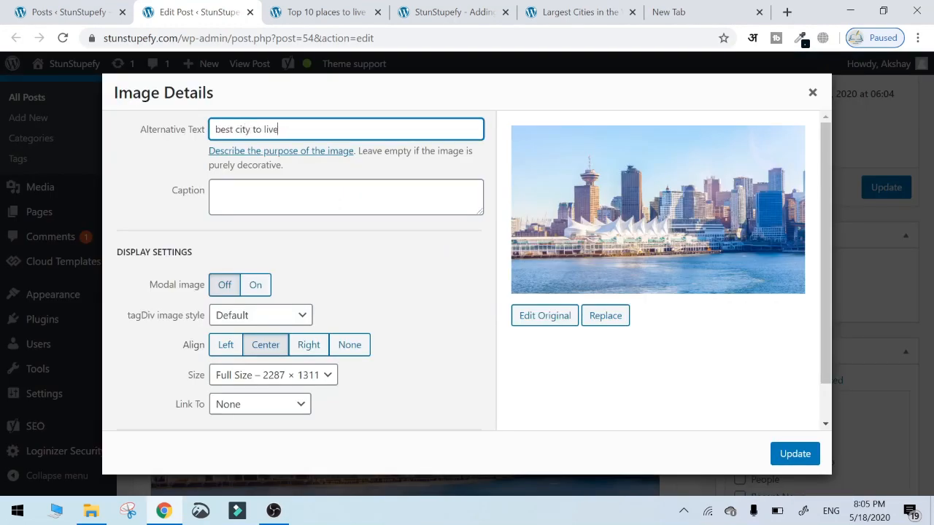
pyautogui.click(776, 453)
# - Set the alternative text of the Frankfurt, Germany image to "where can I live"
pyautogui.scroll(-7, 446, 270)
pyautogui.click(447, 288)
pyautogui.click(442, 261)
pyautogui.click(877, 388)
pyautogui.scroll(-7, 447, 270)
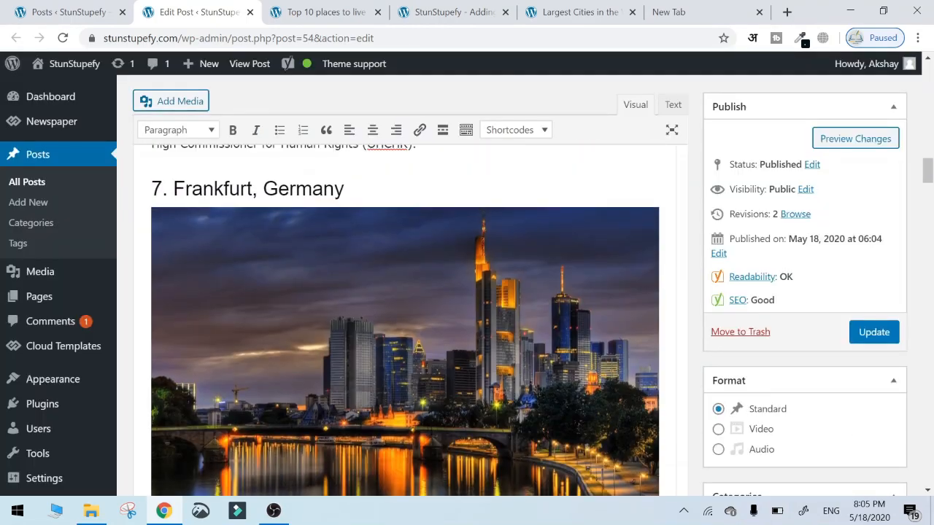
pyautogui.write('gen')
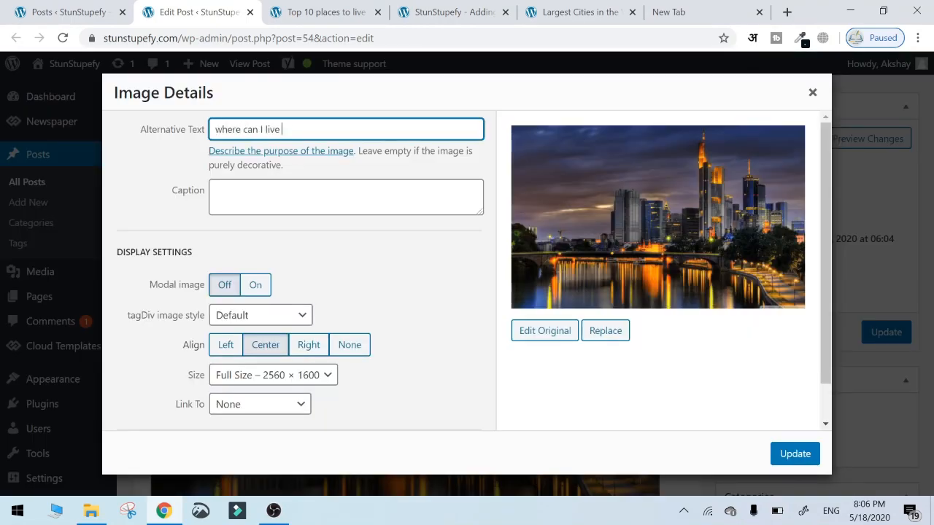
pyautogui.click(776, 453)
# - Set the alternative text of the illuminated riverside building image beyond the Frankfurt section to "cheap places to live"
pyautogui.scroll(-6, 446, 292)
pyautogui.click(445, 375)
pyautogui.click(442, 322)
pyautogui.click(346, 129)
pyautogui.write('ch')
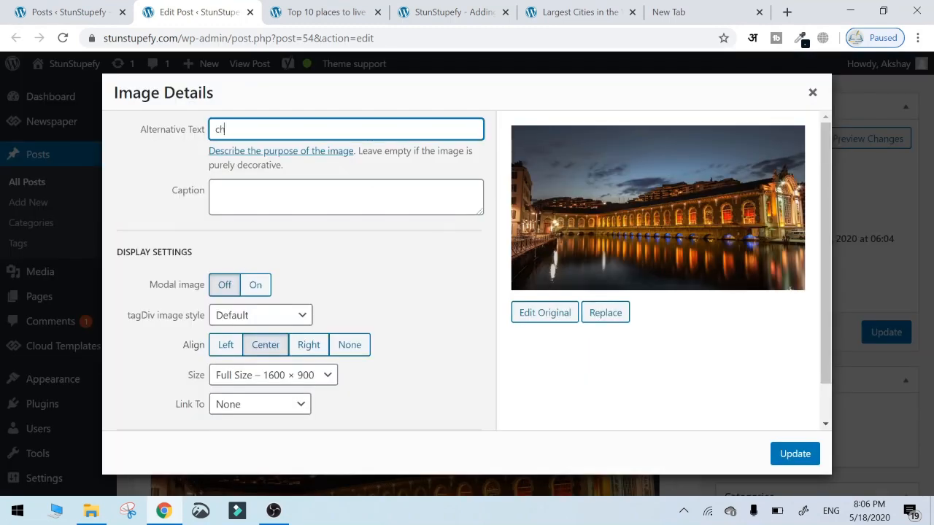
pyautogui.write('eap places to live')
pyautogui.click(786, 453)
# - Set the alternative text of the Copenhagen, Denmark image to "best places in the world"
pyautogui.scroll(-6, 444, 328)
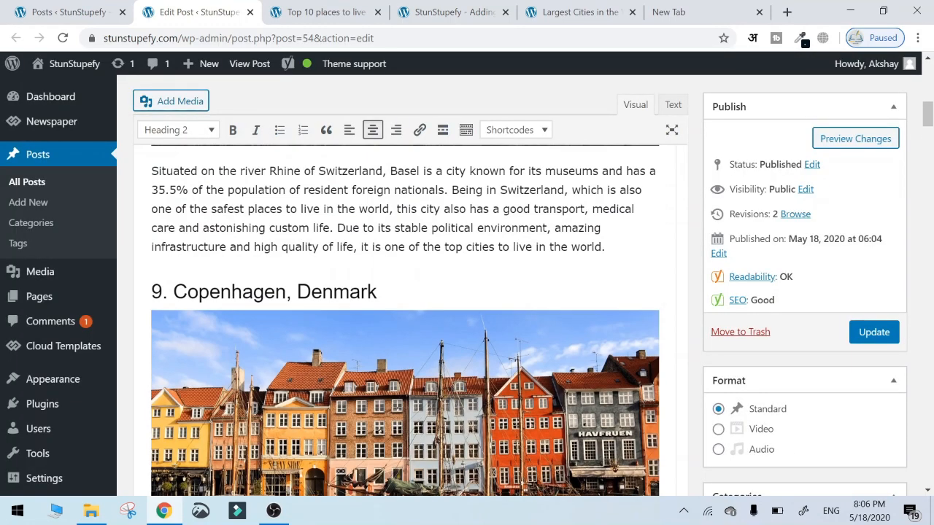
pyautogui.click(444, 357)
pyautogui.click(440, 288)
pyautogui.click(346, 130)
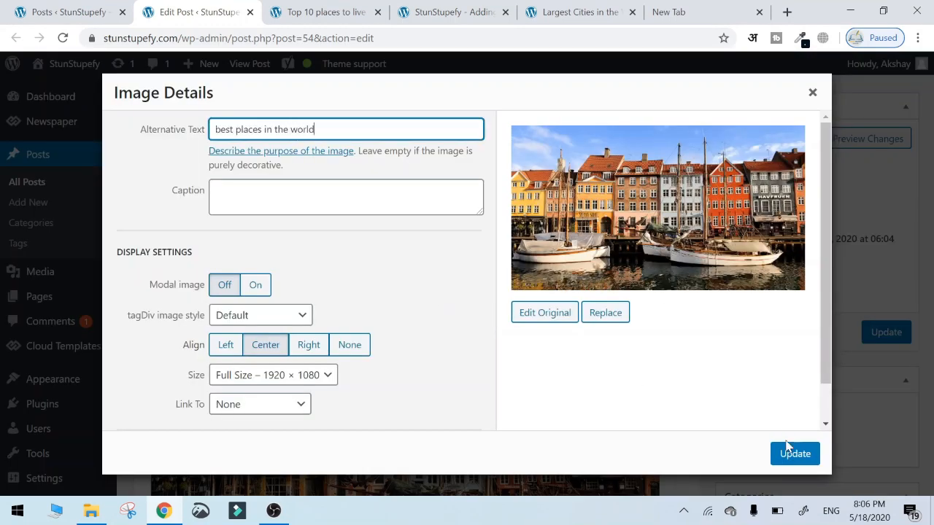
pyautogui.click(788, 448)
# - Give the snowy Christmas-market image above the Basel paragraph an alternative text beginning with "where"
pyautogui.scroll(-6, 444, 328)
pyautogui.click(438, 306)
pyautogui.click(442, 162)
pyautogui.click(290, 129)
pyautogui.write('gen')
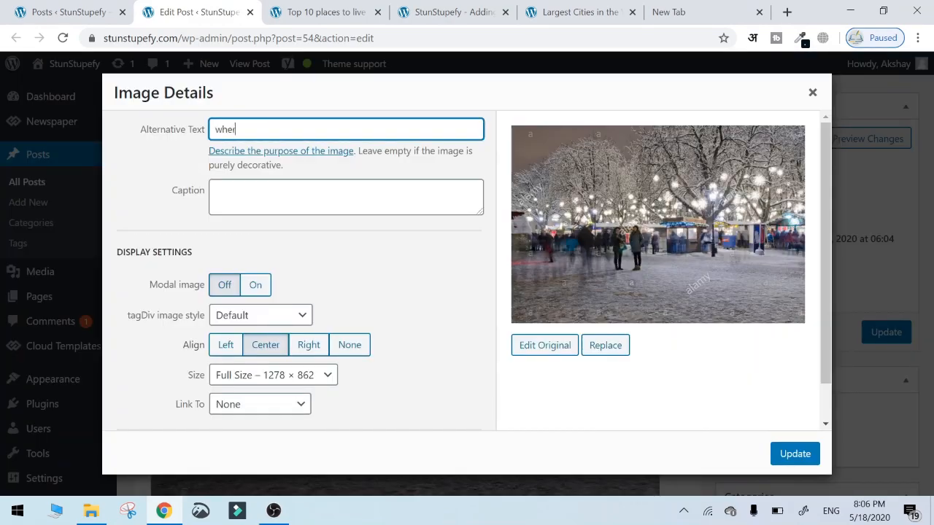
pyautogui.click(795, 453)
# - Review the SEO analysis of the post and return to the post's body text
pyautogui.moveTo(927, 120); pyautogui.dragTo(932, 458)
pyautogui.scroll(20, 333, 146)
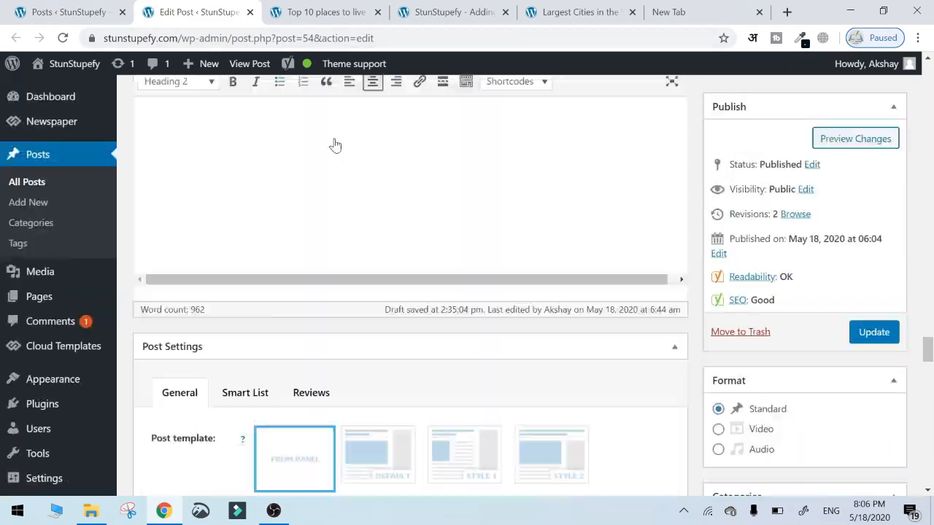
pyautogui.scroll(20, 442, 271)
pyautogui.scroll(-9, 442, 271)
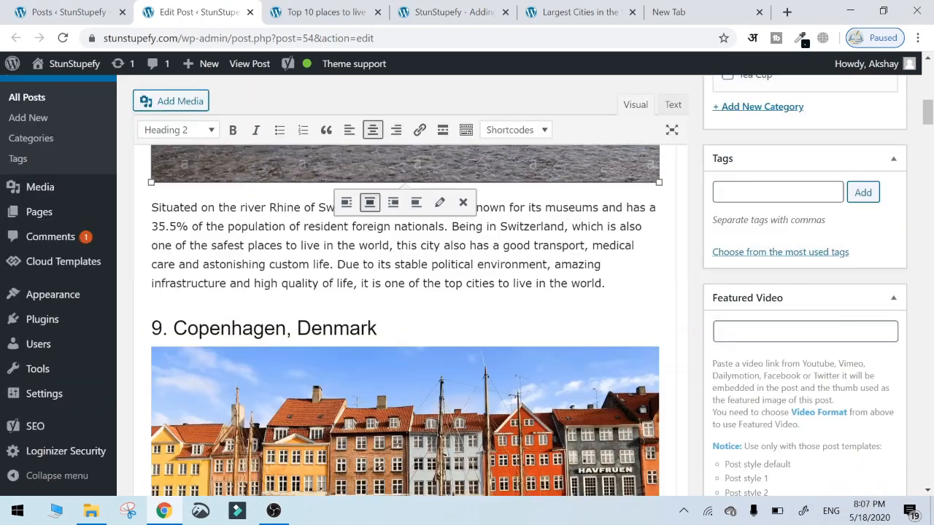
# - Look up the Wikipedia article for the word "Switzerland" from the Basel paragraph in a new tab and open it
pyautogui.click(442, 271)
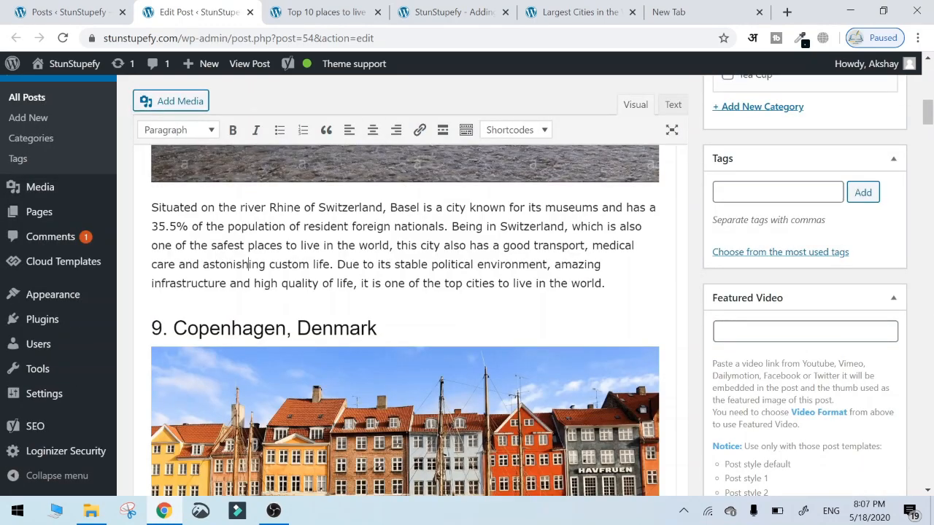
pyautogui.moveTo(211, 245); pyautogui.dragTo(291, 245)
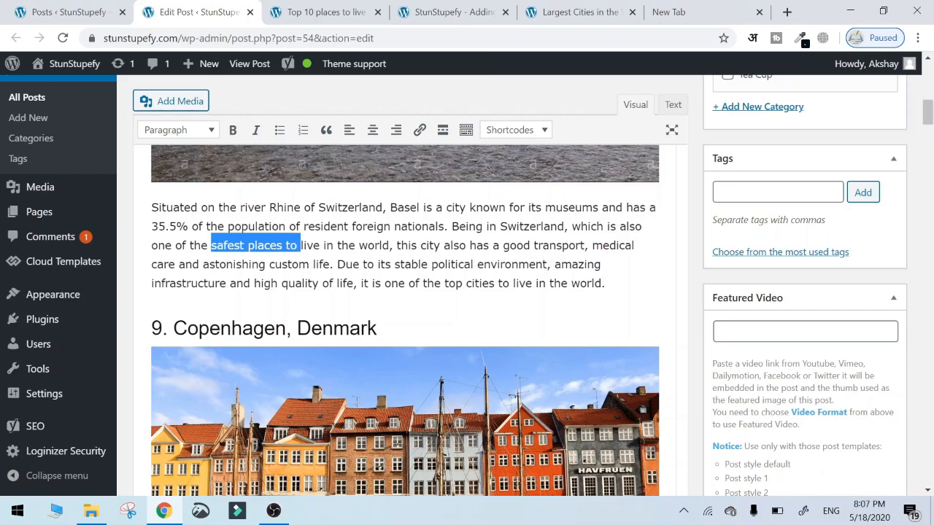
pyautogui.scroll(-7, 405, 321)
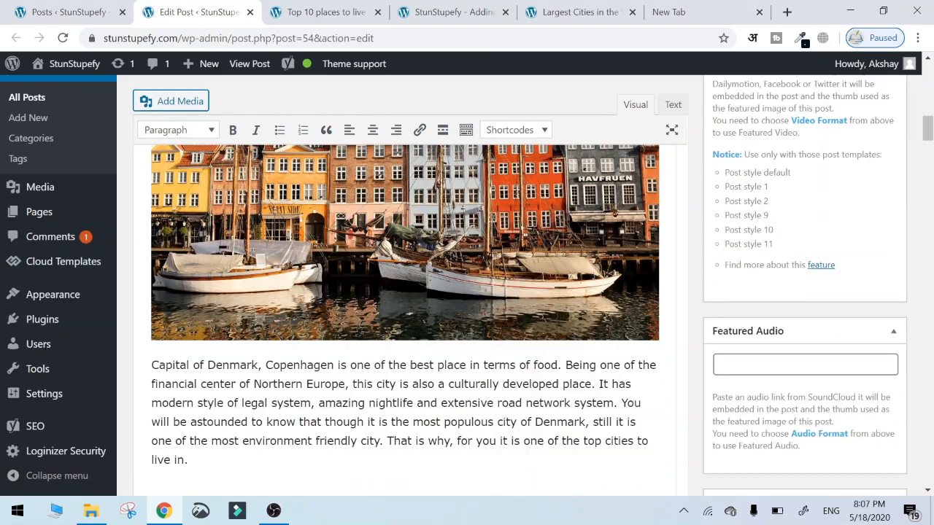
pyautogui.scroll(5, 310, 276)
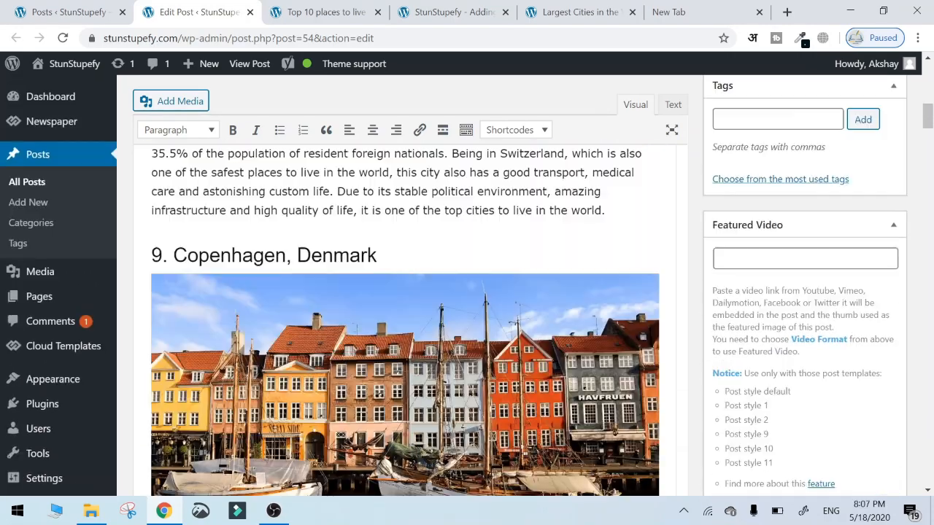
pyautogui.scroll(3, 405, 321)
pyautogui.scroll(-1, 405, 321)
pyautogui.doubleClick(350, 277)
pyautogui.hotkey('ctrl', 'c')
pyautogui.hotkey('ctrl', 't')
pyautogui.hotkey('ctrl', 'v')
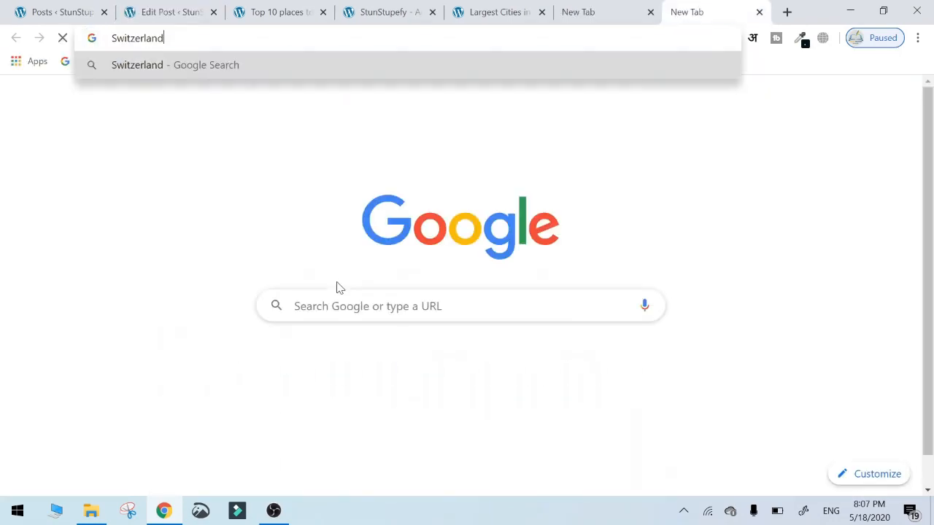
pyautogui.write('wiki')
pyautogui.press('Down')
pyautogui.press('Return')
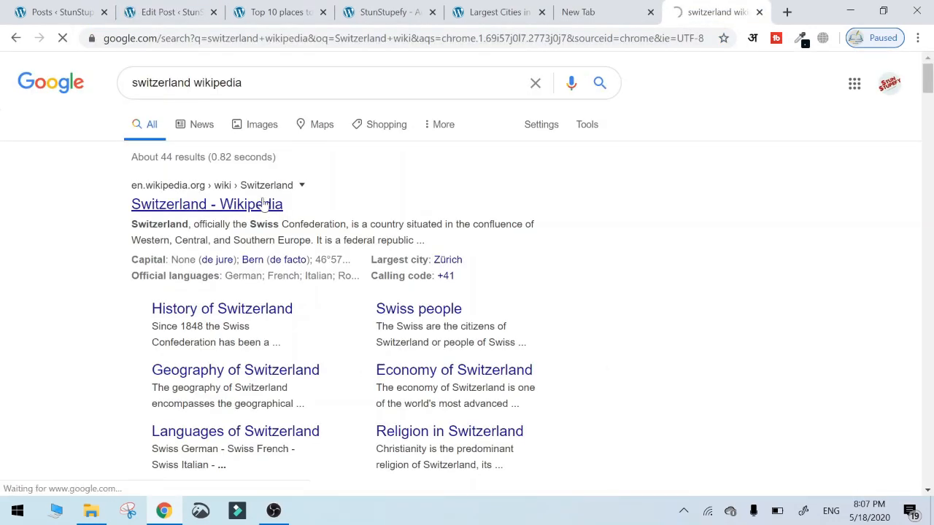
pyautogui.click(263, 205)
# - Link the word "Switzerland" in the Basel paragraph's first sentence to the address of its Wikipedia article, en.wikipedia.org/wiki/Switzerland
pyautogui.hotkey('ctrl', 'l')
pyautogui.hotkey('ctrl', 'c')
pyautogui.click(168, 11)
pyautogui.hotkey('ctrl', 'k')
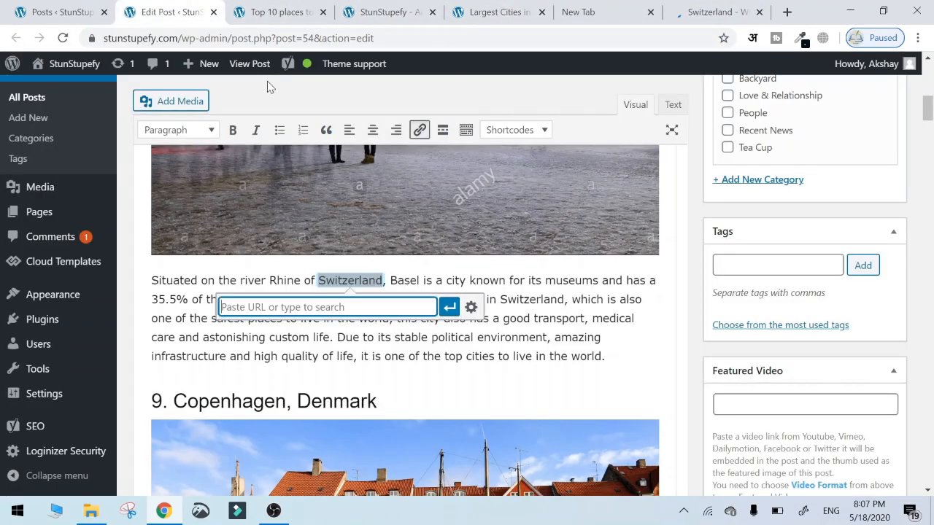
pyautogui.hotkey('ctrl', 'v')
pyautogui.press('Return')
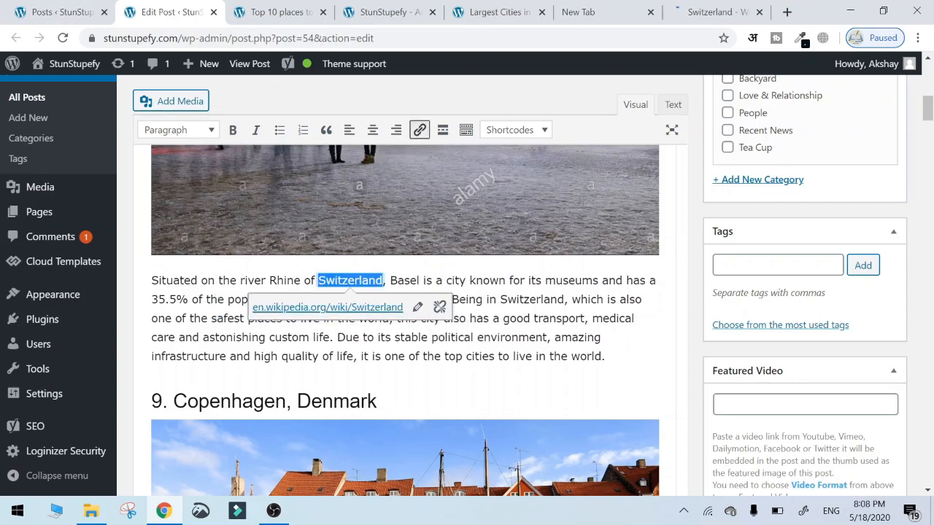
pyautogui.click(520, 319)
# - Check the SEO analysis for the outbound link and update the published post
pyautogui.moveTo(928, 108); pyautogui.dragTo(929, 461)
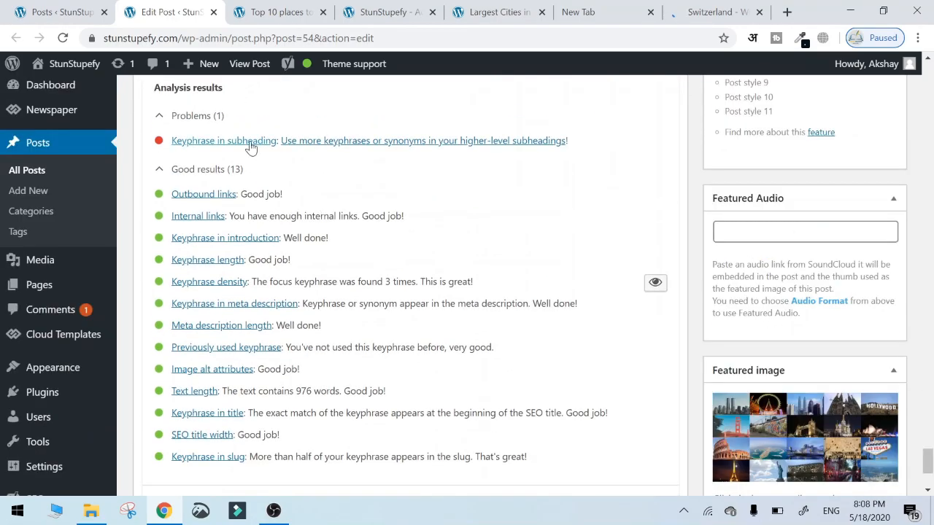
pyautogui.scroll(20, 251, 147)
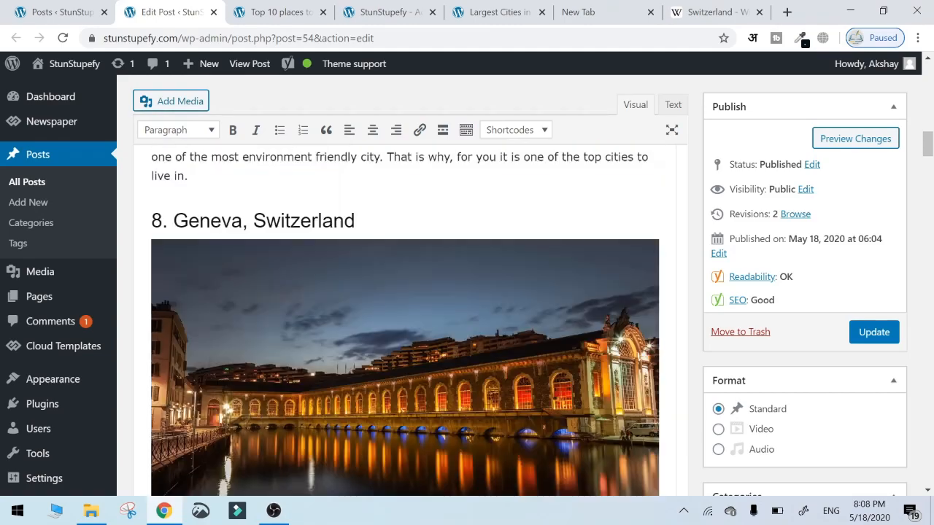
pyautogui.scroll(12, 405, 321)
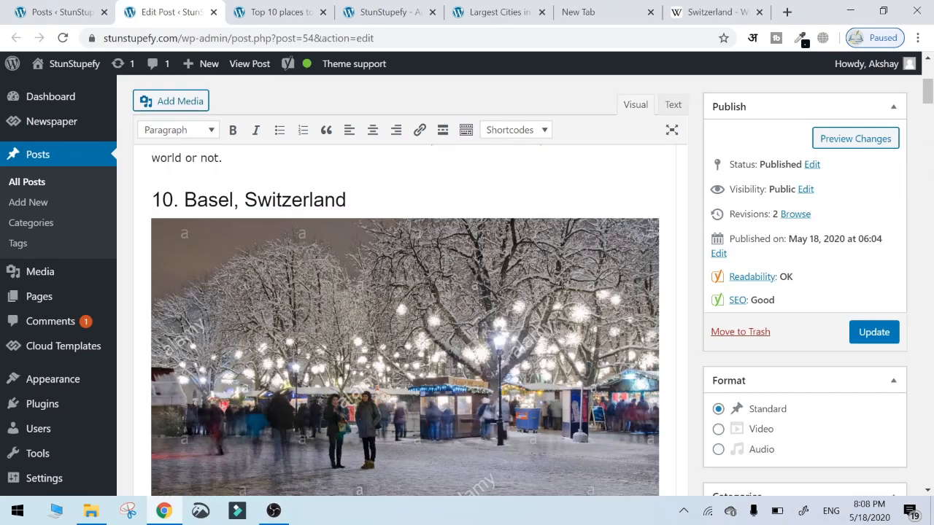
pyautogui.scroll(2, 405, 321)
pyautogui.click(874, 332)
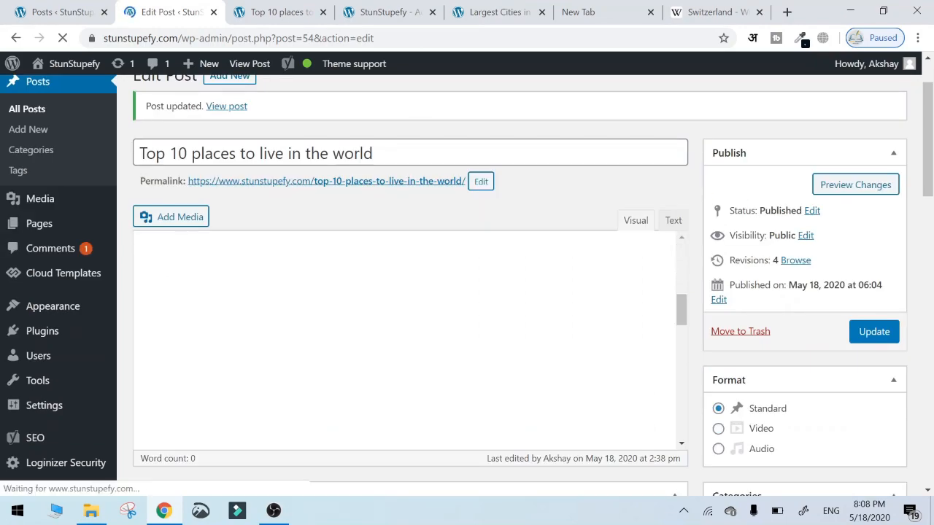
# - Examine the problems and good results in the updated post's SEO analysis, and go back up to the Vancouver section
pyautogui.moveTo(928, 87); pyautogui.dragTo(933, 465)
pyautogui.click(663, 274)
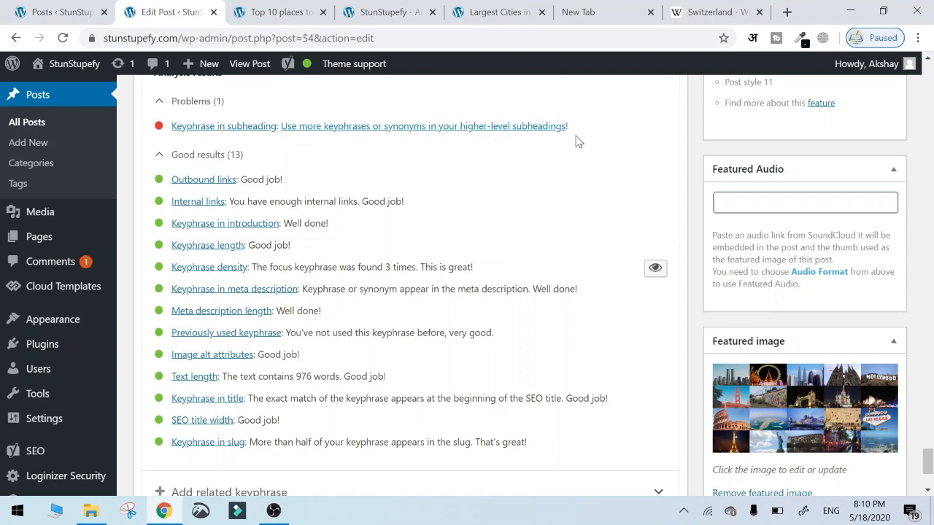
pyautogui.scroll(-3, 500, 161)
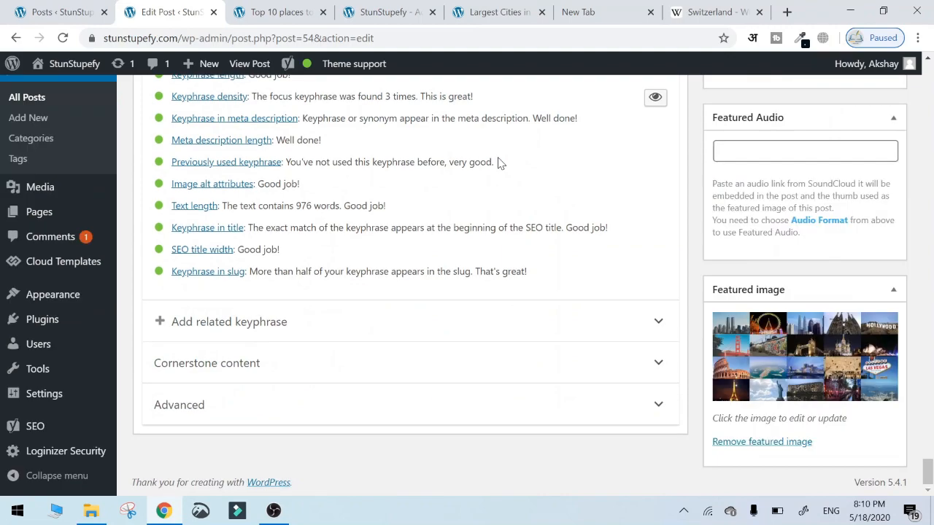
pyautogui.scroll(2, 499, 162)
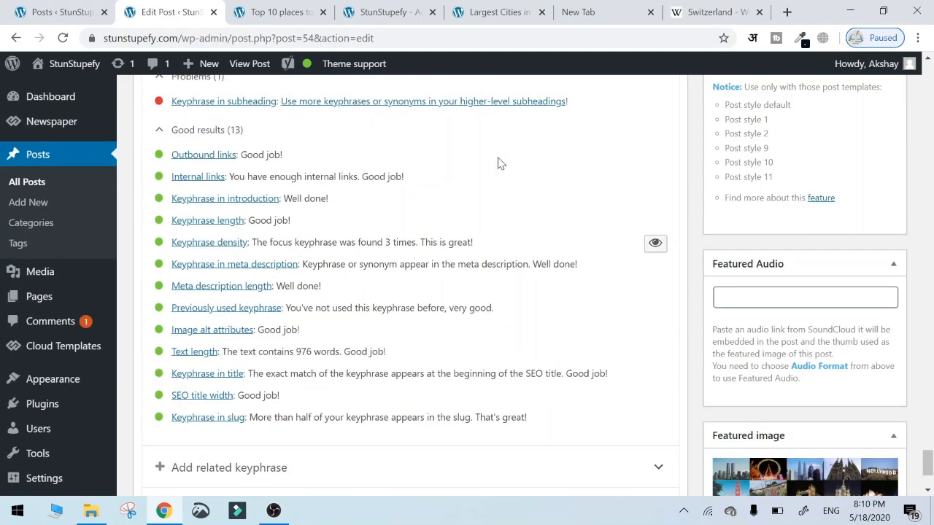
pyautogui.scroll(15, 500, 162)
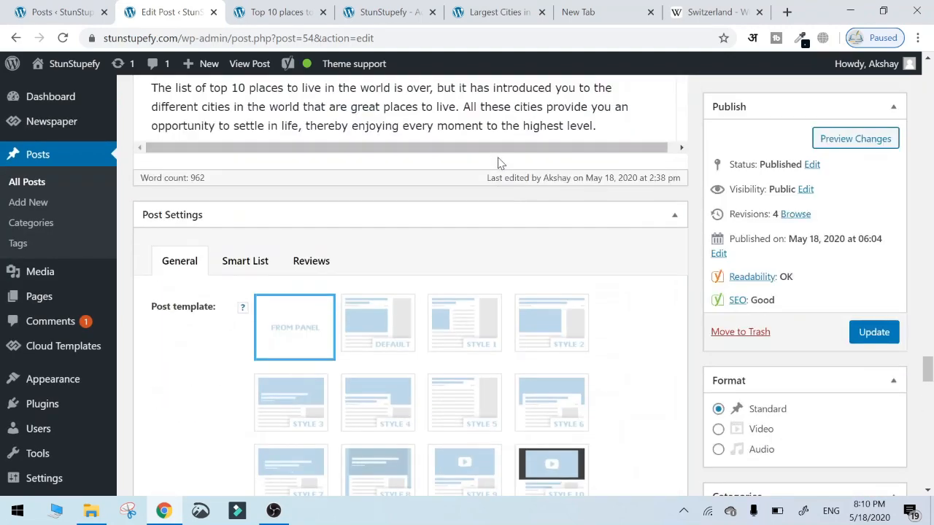
pyautogui.scroll(10, 405, 321)
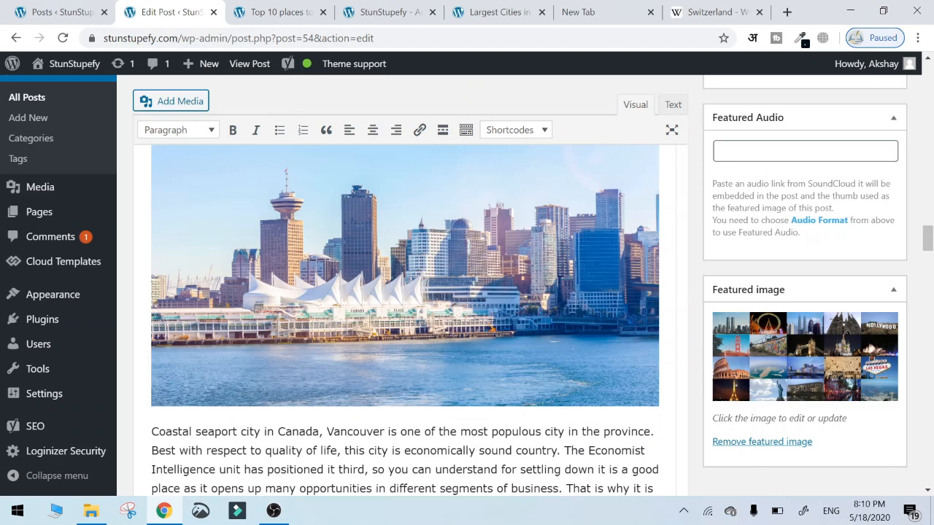